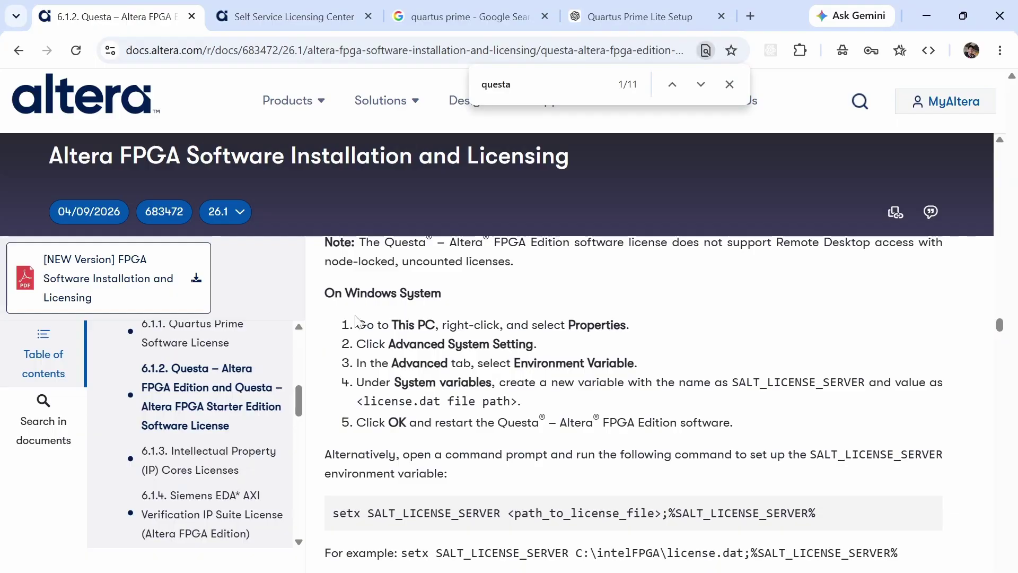
Search the web for quartus prime and open Altera's Quartus Prime Design Software product page.
left_click(450, 11)
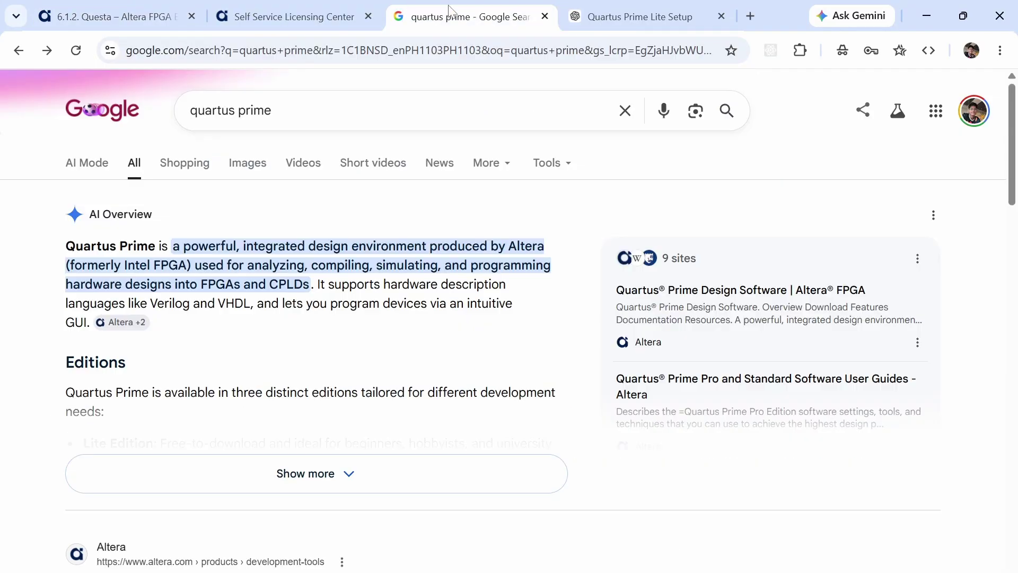
left_click(403, 50)
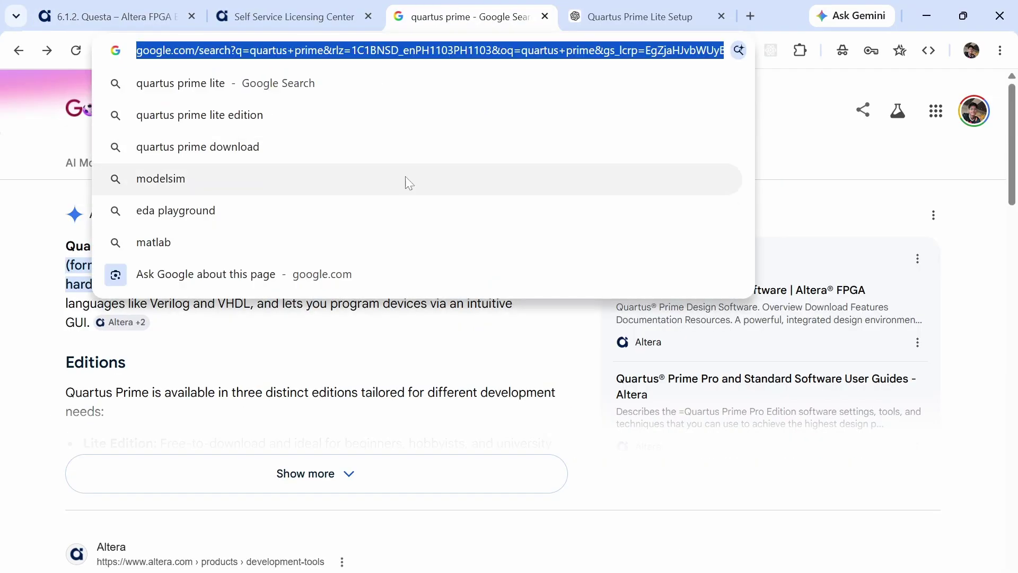
type("quart")
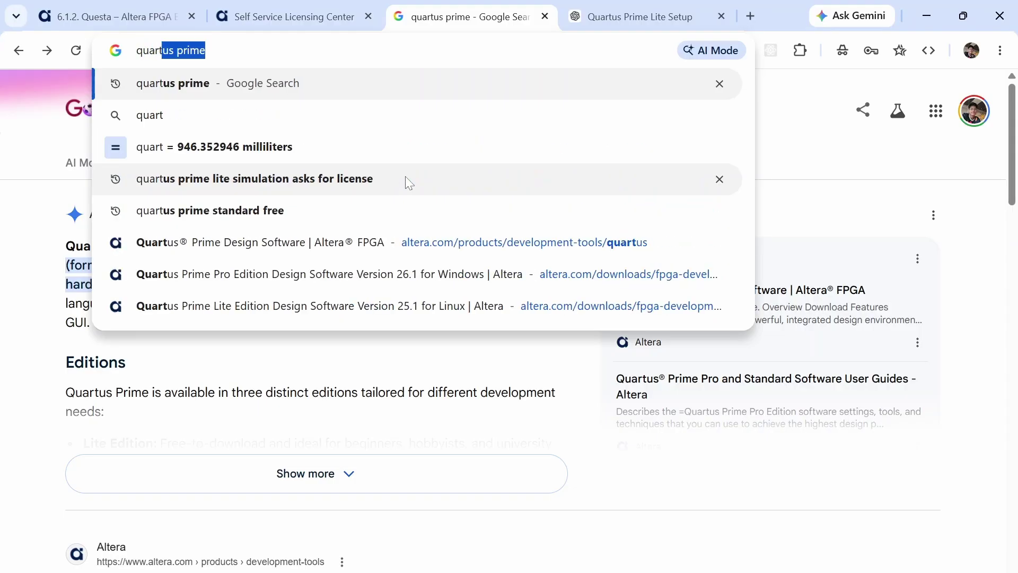
key("Return")
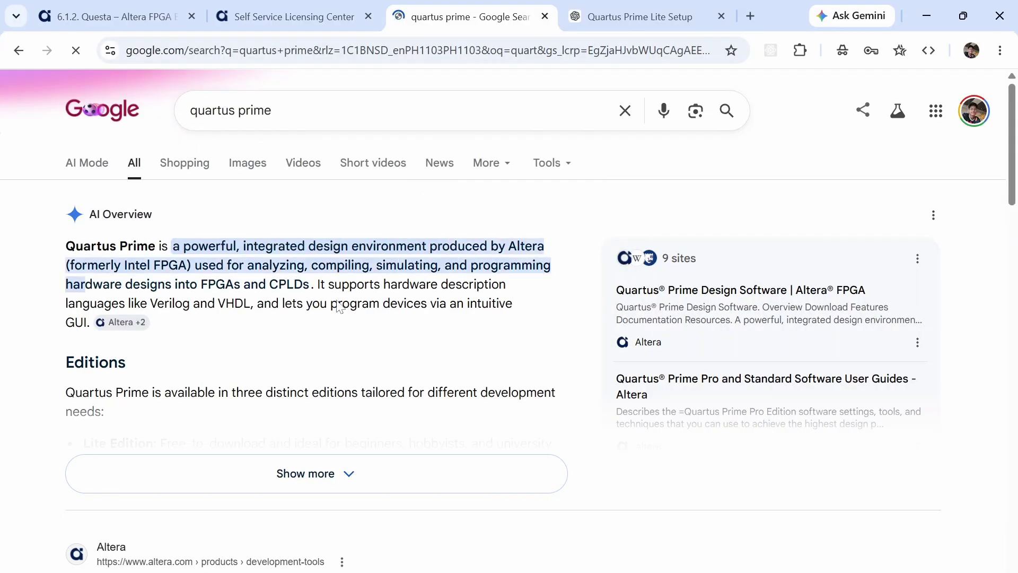
scroll(337, 303, "down", 5)
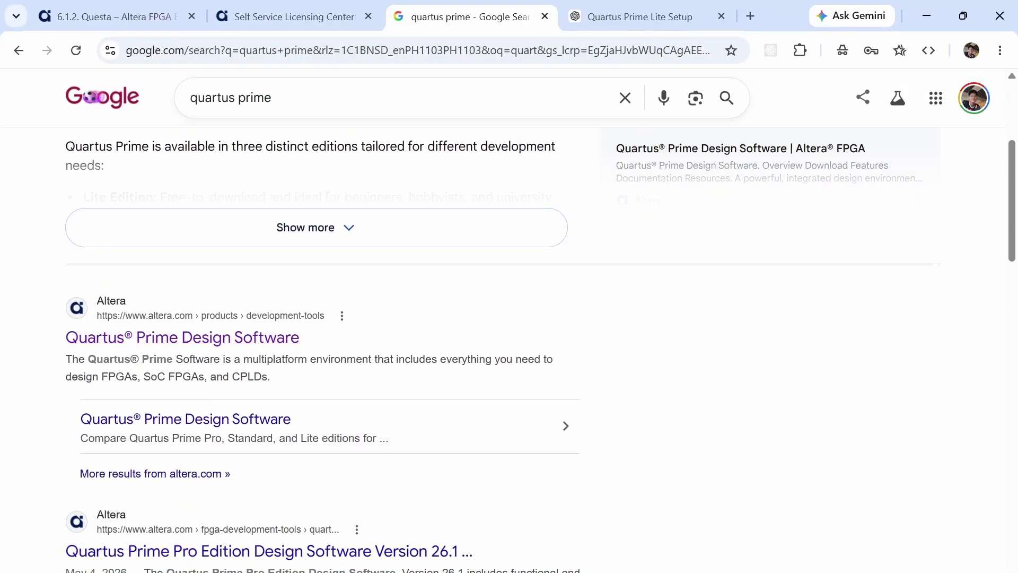
left_click(167, 345)
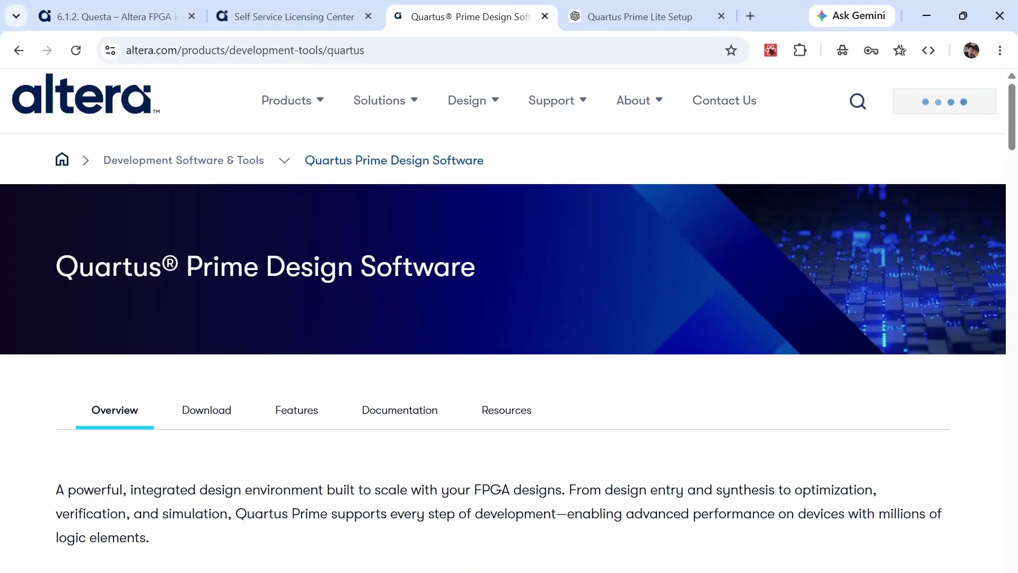
Go to the Quartus Prime Lite Edition download page and choose Windows as the operating system for version 25.1.
left_click(209, 419)
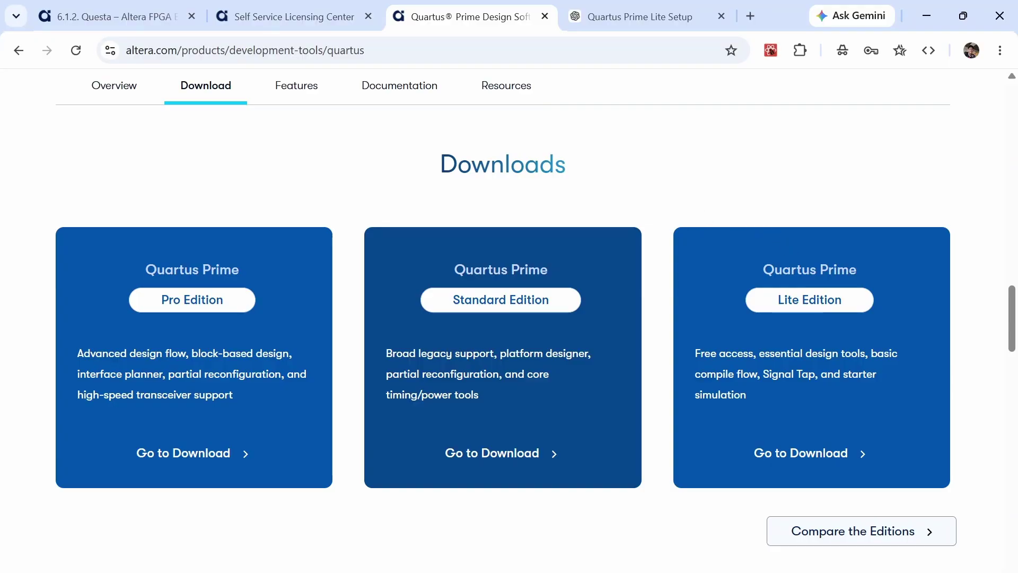
left_click(824, 306)
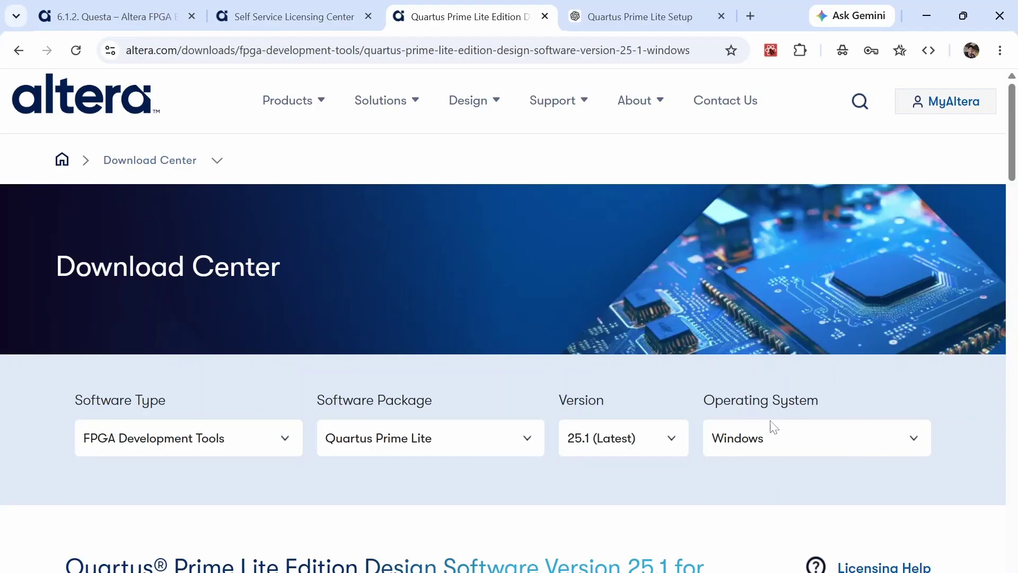
left_click(822, 450)
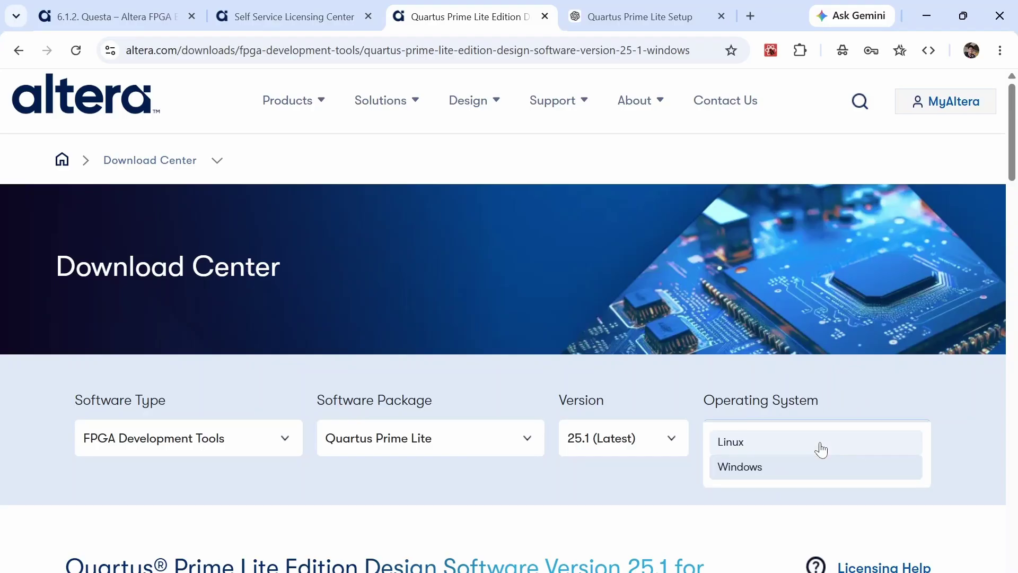
left_click(761, 473)
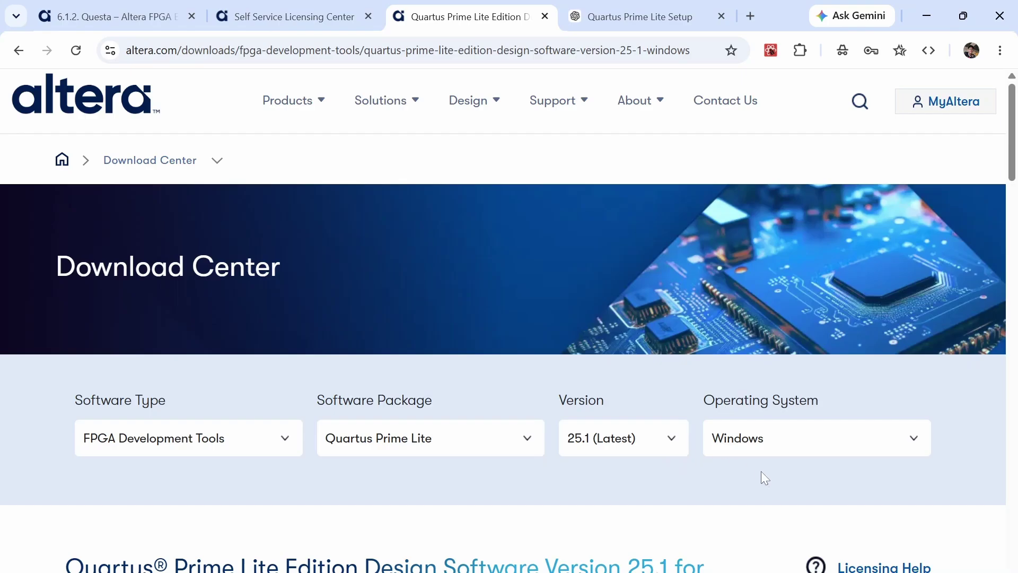
Download the recommended Quartus Prime Lite Edition Installer (SFX) and accept its Software License Agreement.
scroll(764, 477, "down", 5)
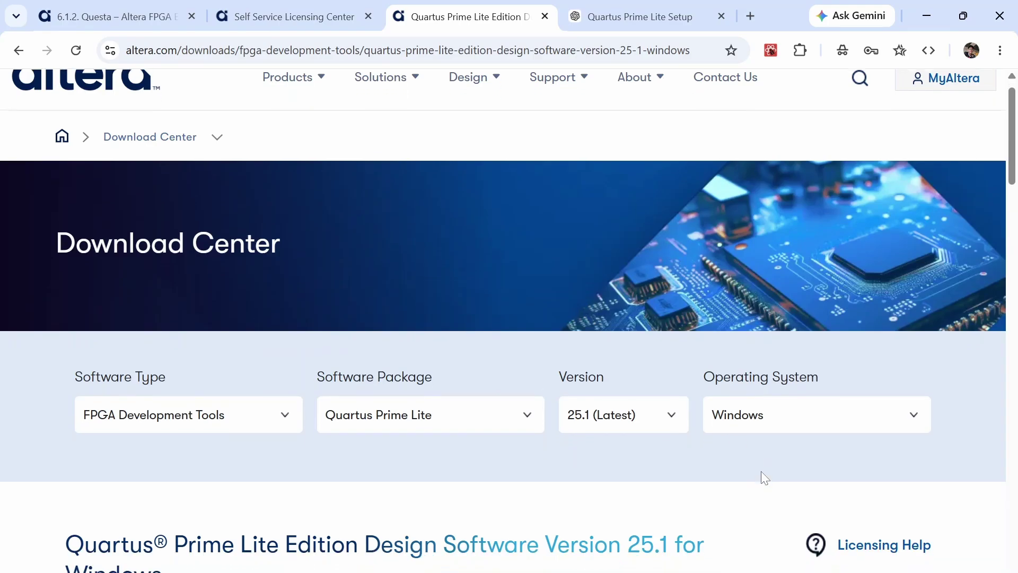
scroll(764, 477, "down", 8)
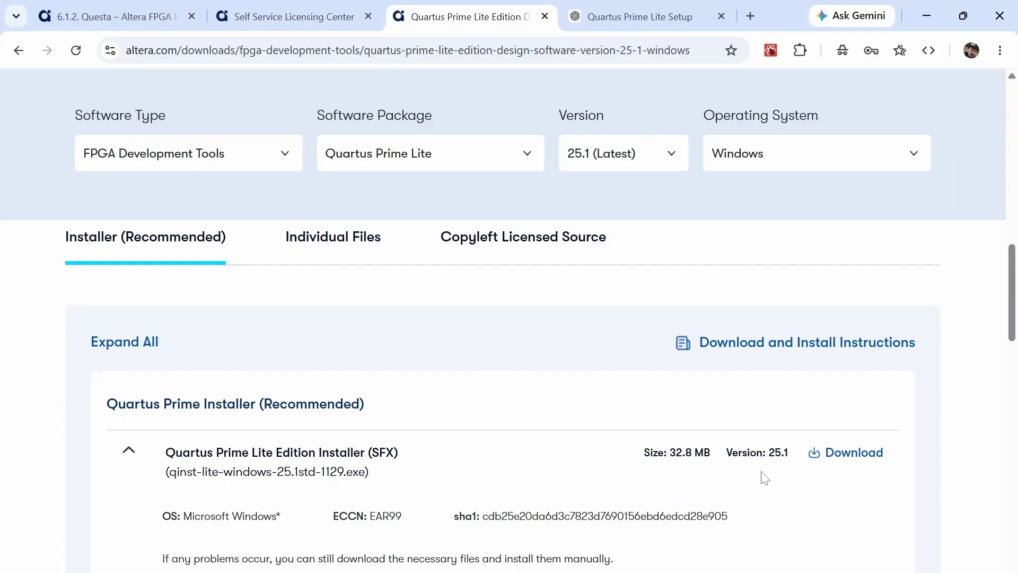
scroll(820, 501, "down", 2)
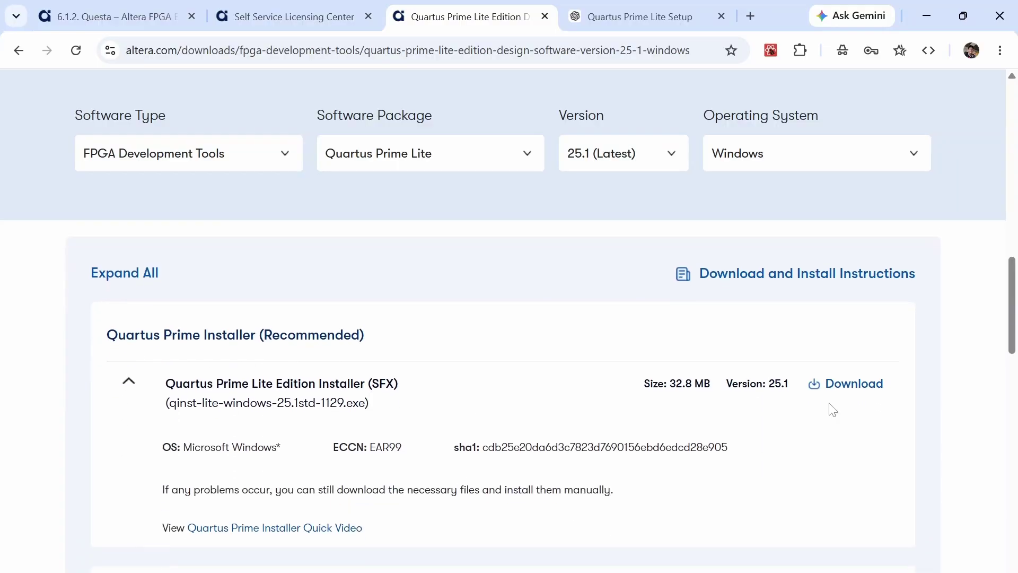
left_click(852, 384)
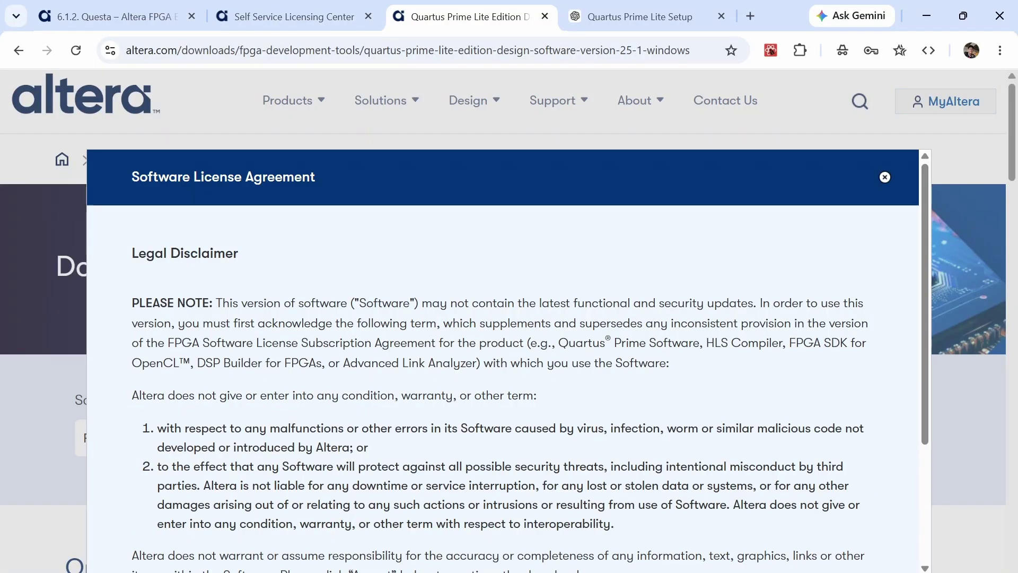
scroll(385, 405, "down", 4)
scroll(386, 405, "up", 4)
scroll(713, 430, "down", 4)
left_click(814, 467)
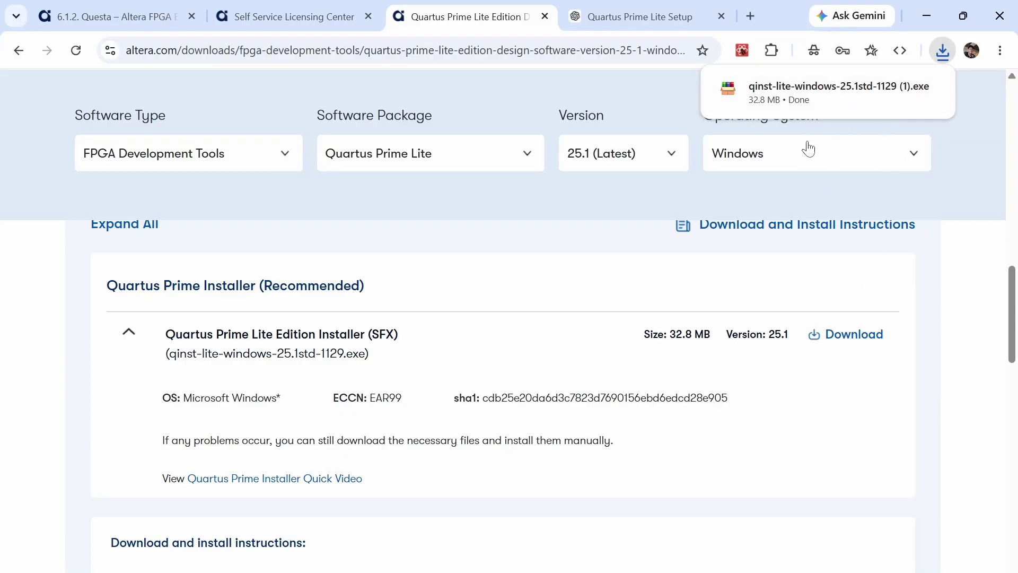
Run the downloaded Quartus Prime Installer, agree to the Altera license, start installing the selected components and dismiss the resulting notice.
left_click(801, 93)
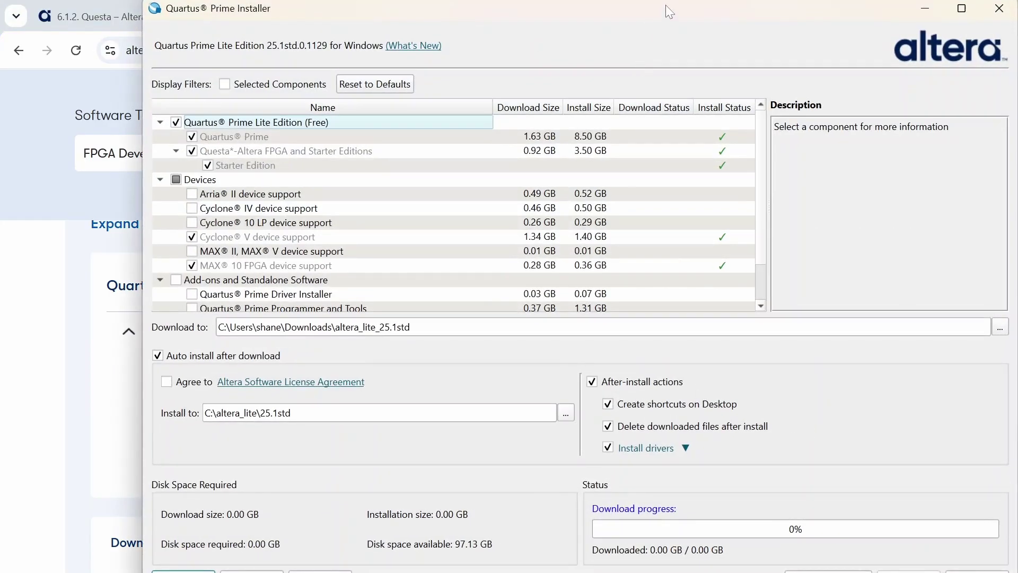
left_click_drag(670, 12, 608, 26)
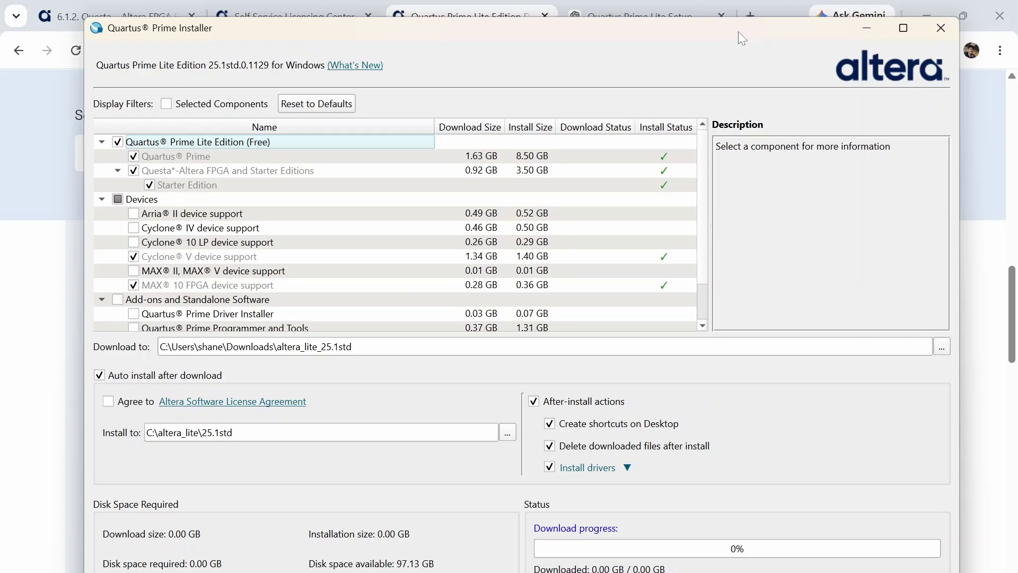
left_click_drag(739, 30, 734, 17)
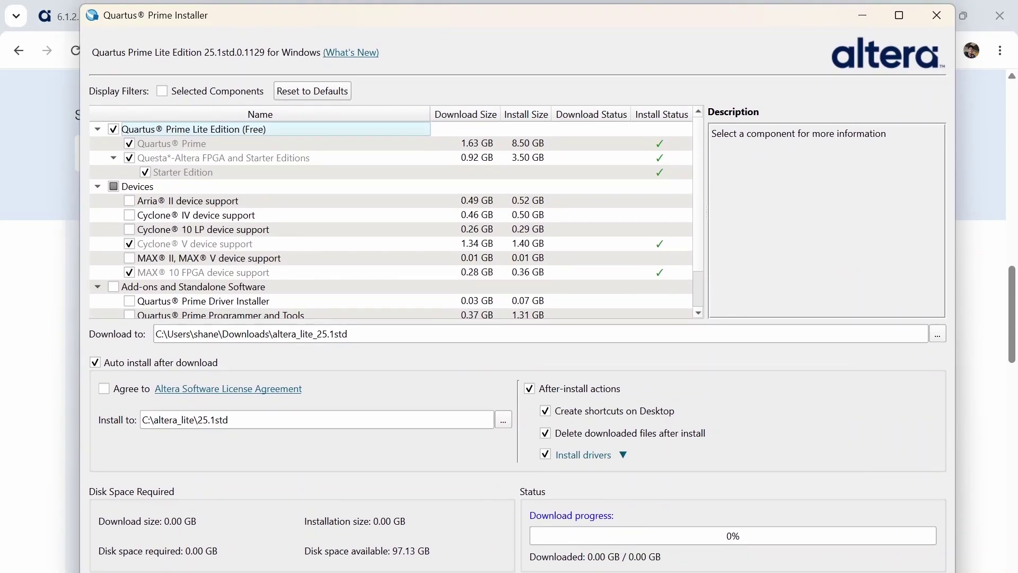
left_click(104, 388)
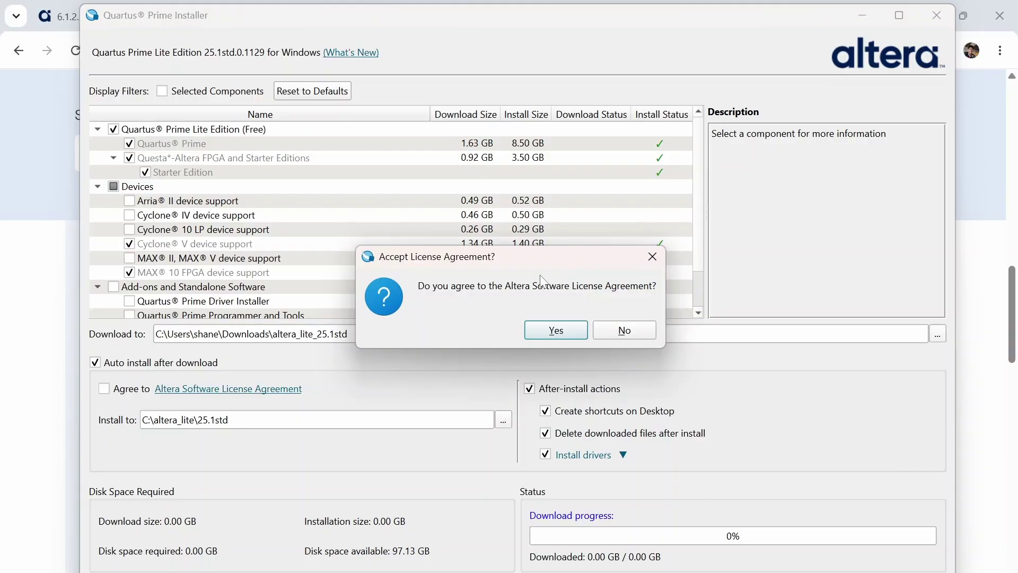
left_click(549, 329)
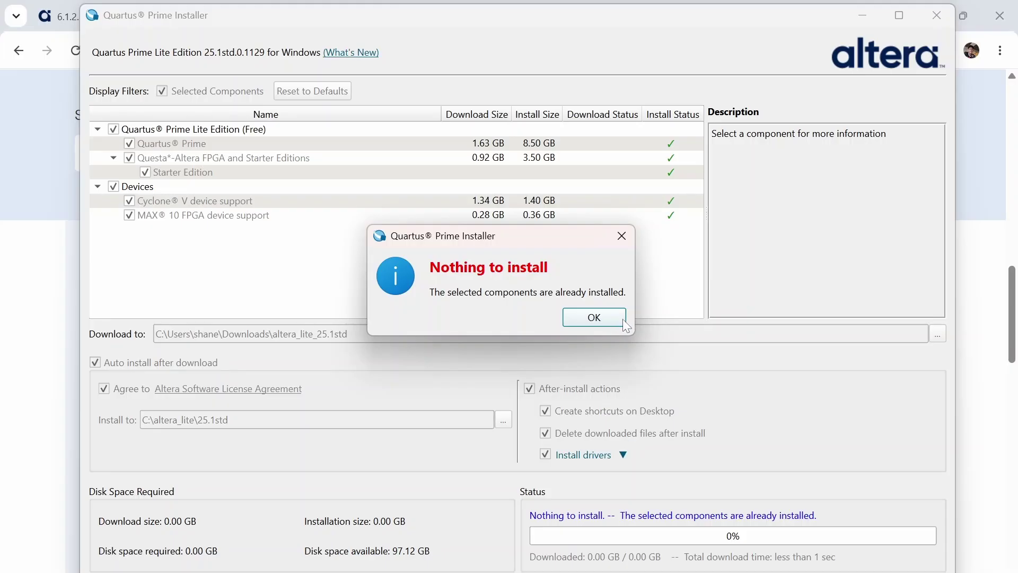
left_click(596, 319)
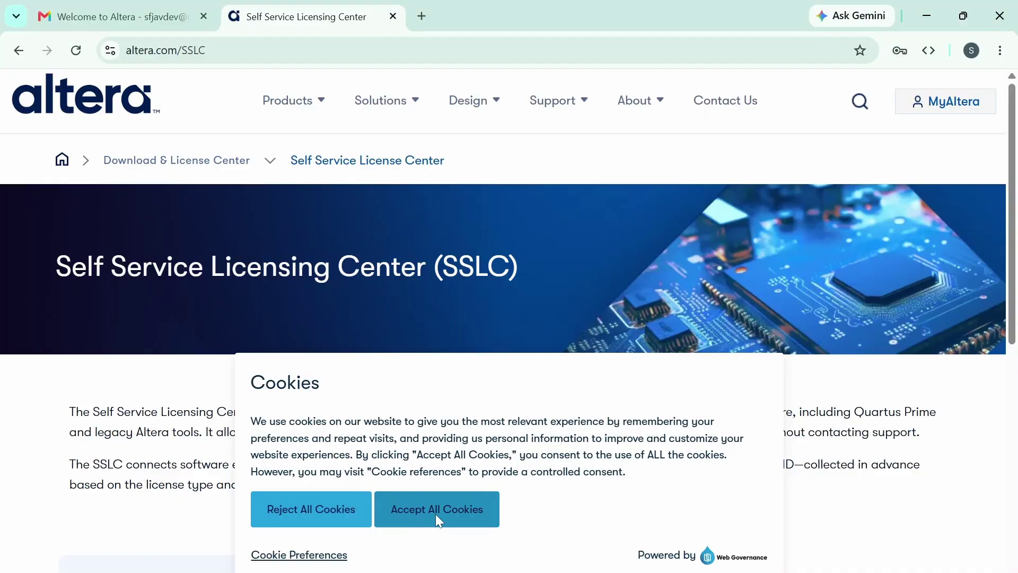
Accept all cookies on the Self Service Licensing Center page and open the MyAltera sign-in form.
left_click(438, 511)
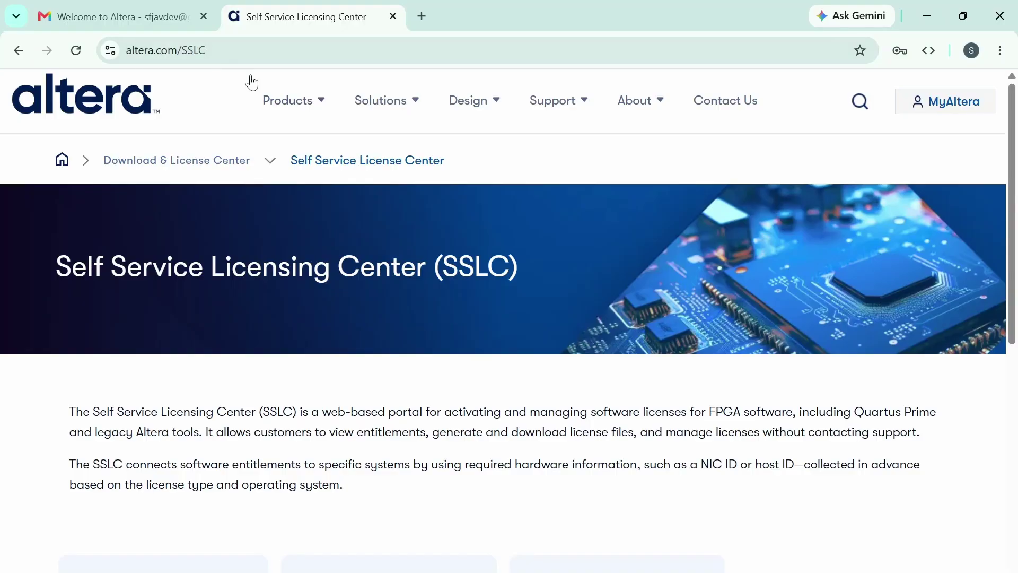
left_click(939, 111)
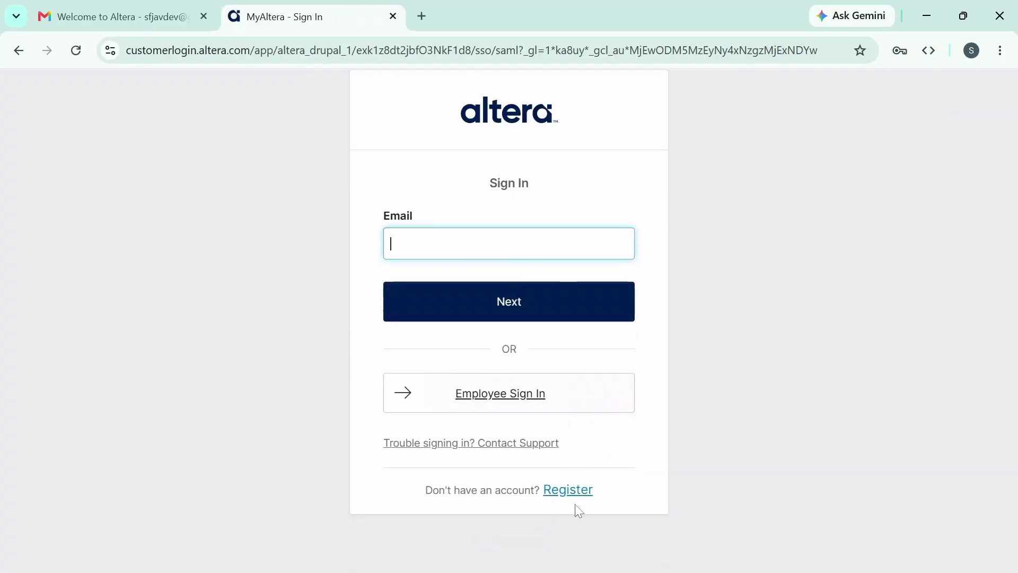
Try to register a MyAltera account with the saved first name, last name and email, choosing Philippines as the country.
left_click(559, 496)
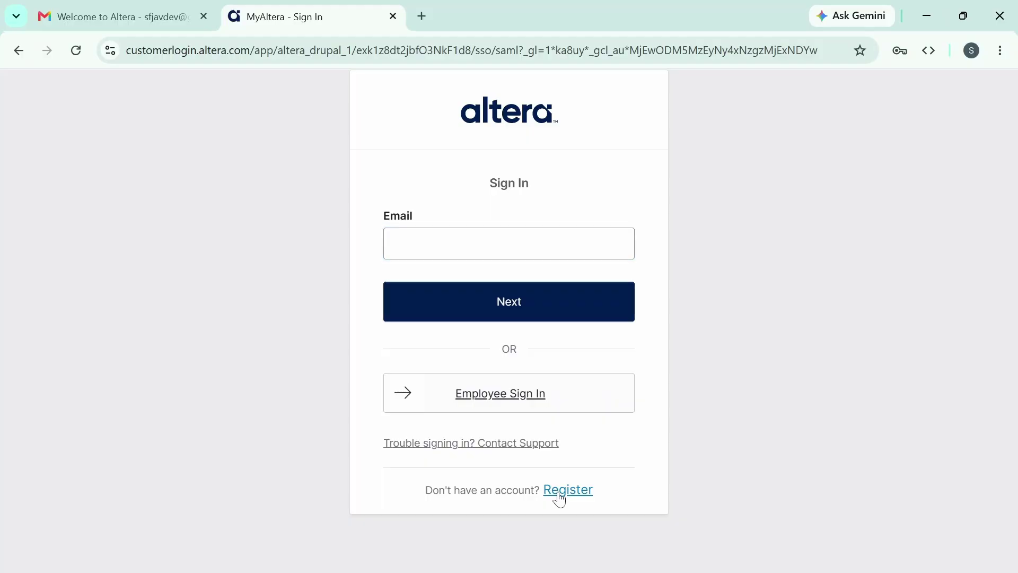
left_click(479, 243)
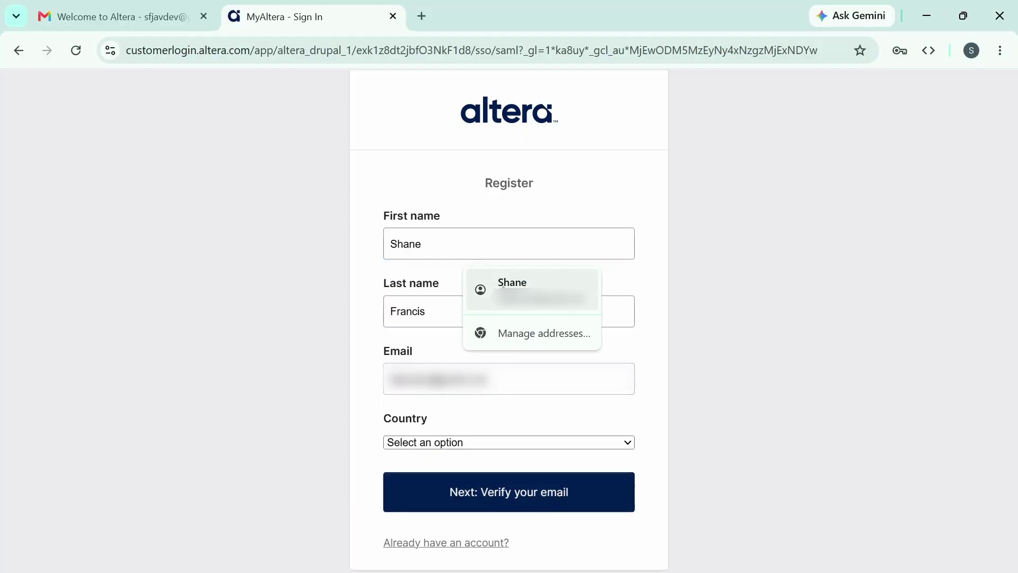
left_click(512, 289)
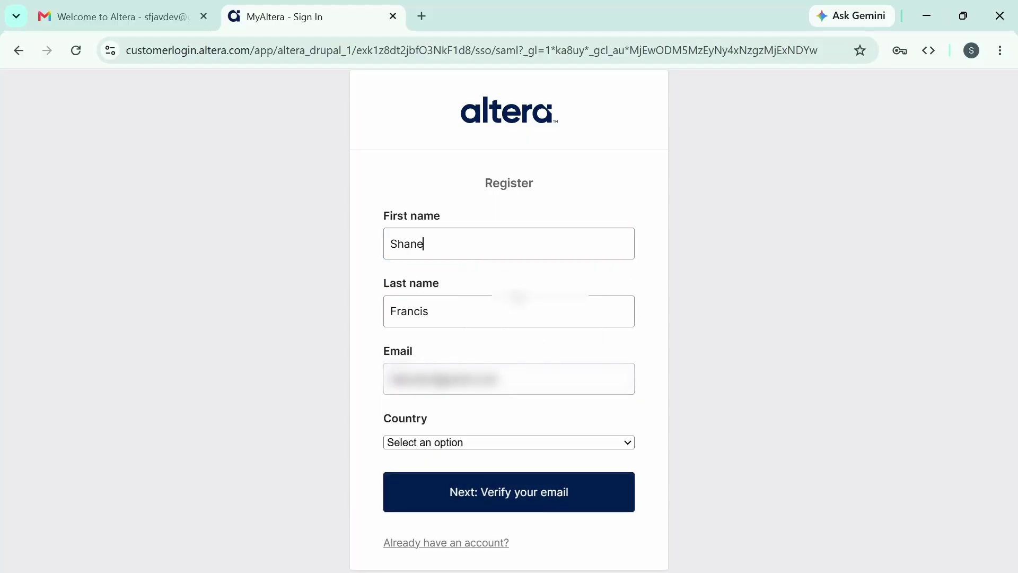
left_click(524, 495)
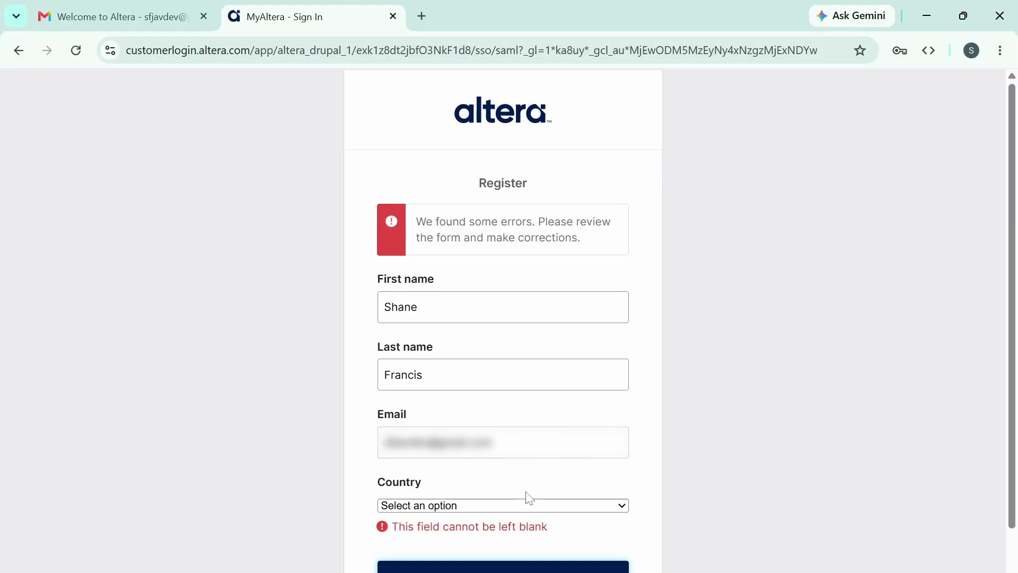
left_click(505, 505)
scroll(476, 231, "down", 15)
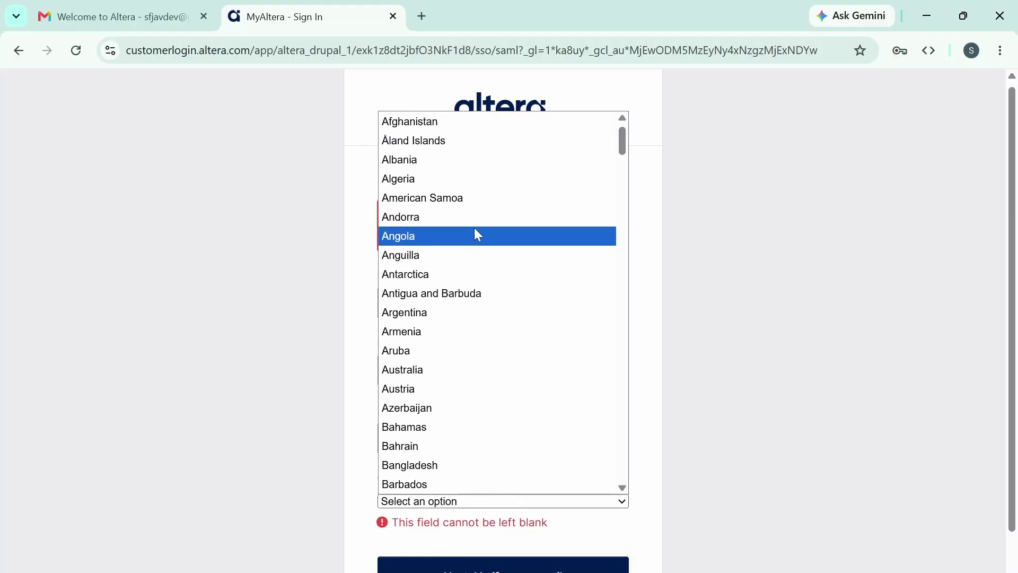
scroll(476, 231, "down", 20)
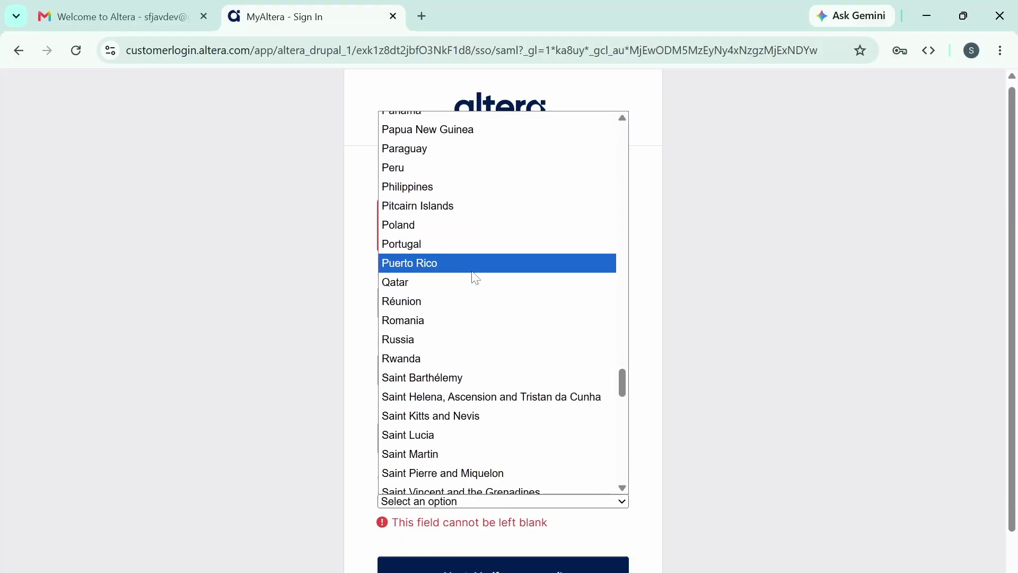
left_click(418, 186)
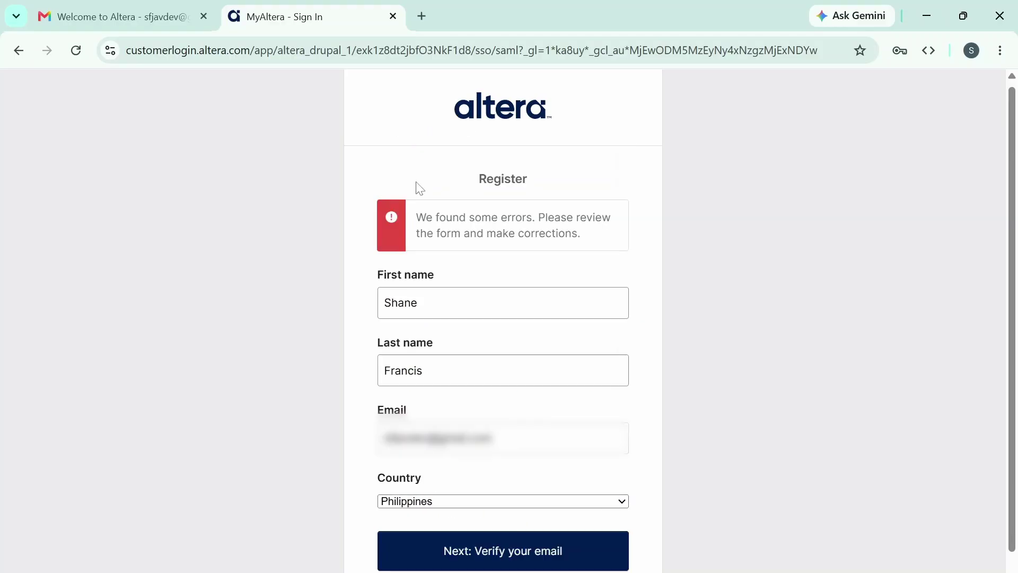
left_click(499, 550)
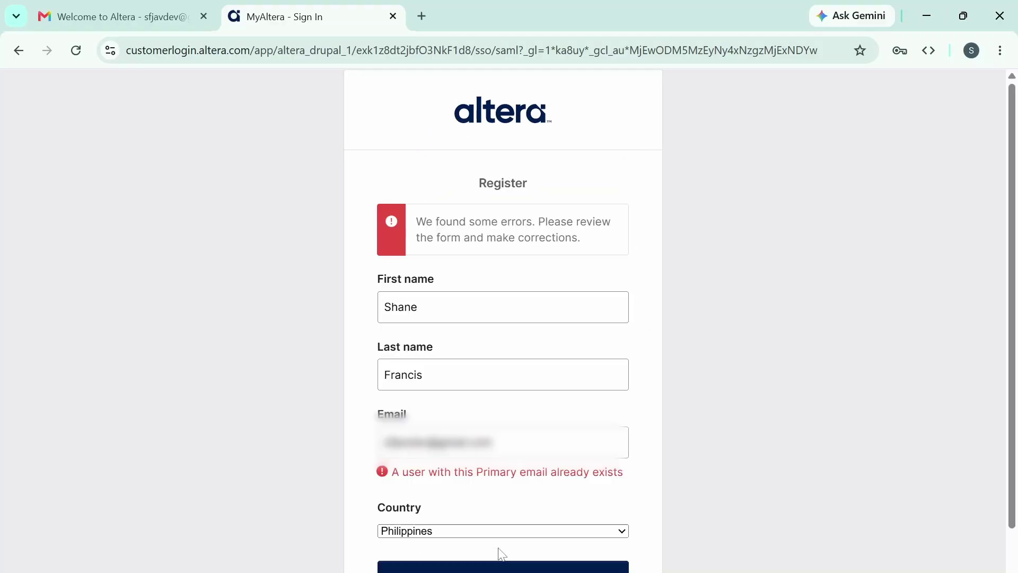
Return to the sign-in form for existing accounts, fill in the account email and submit it.
scroll(507, 543, "down", 1)
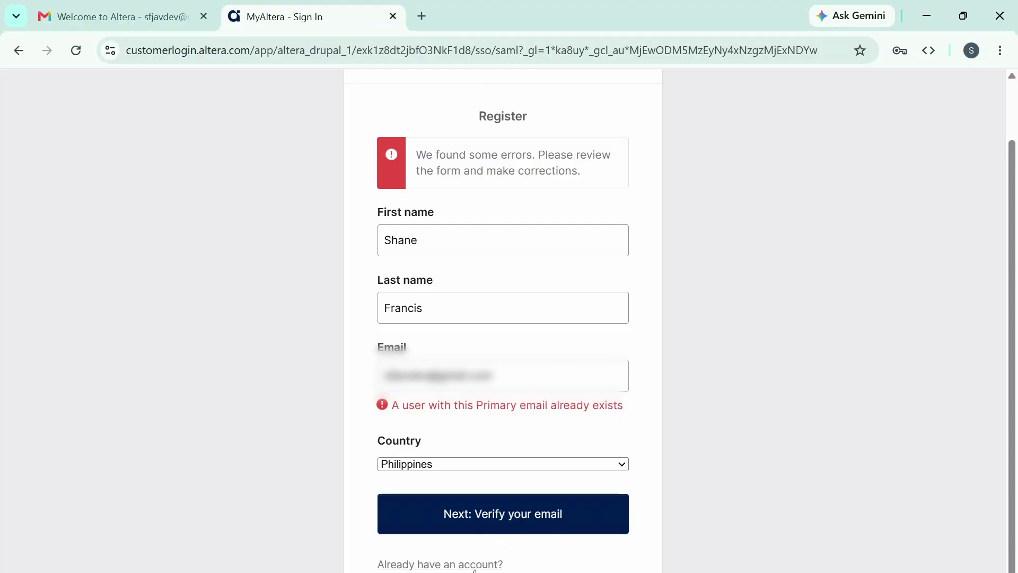
left_click(466, 566)
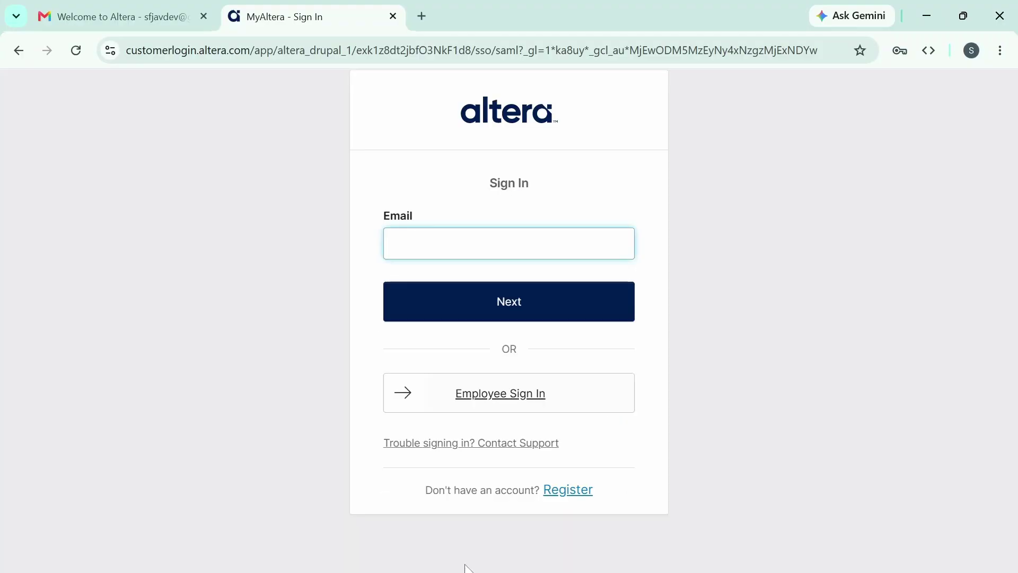
left_click(530, 244)
left_click(533, 284)
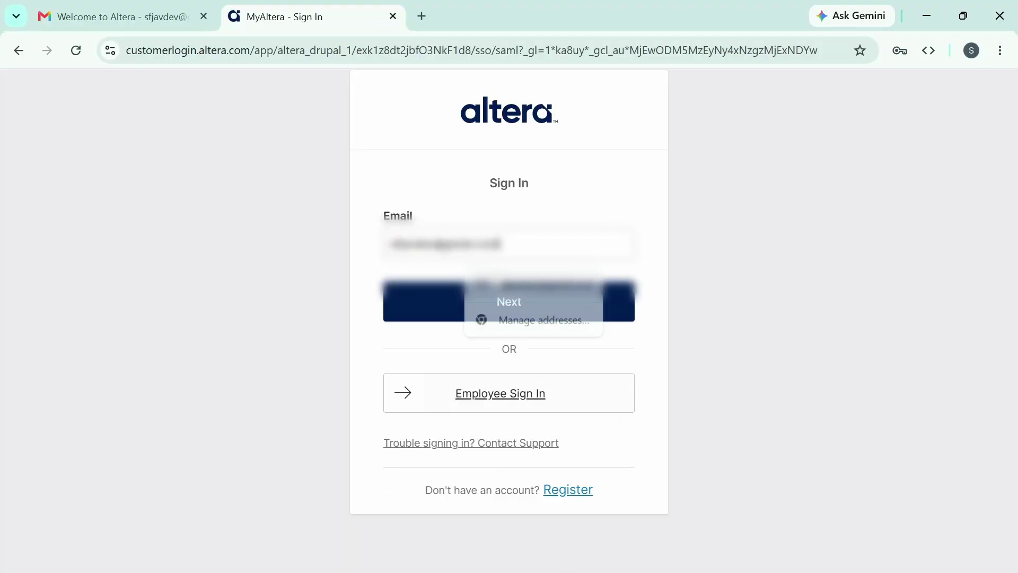
left_click(538, 307)
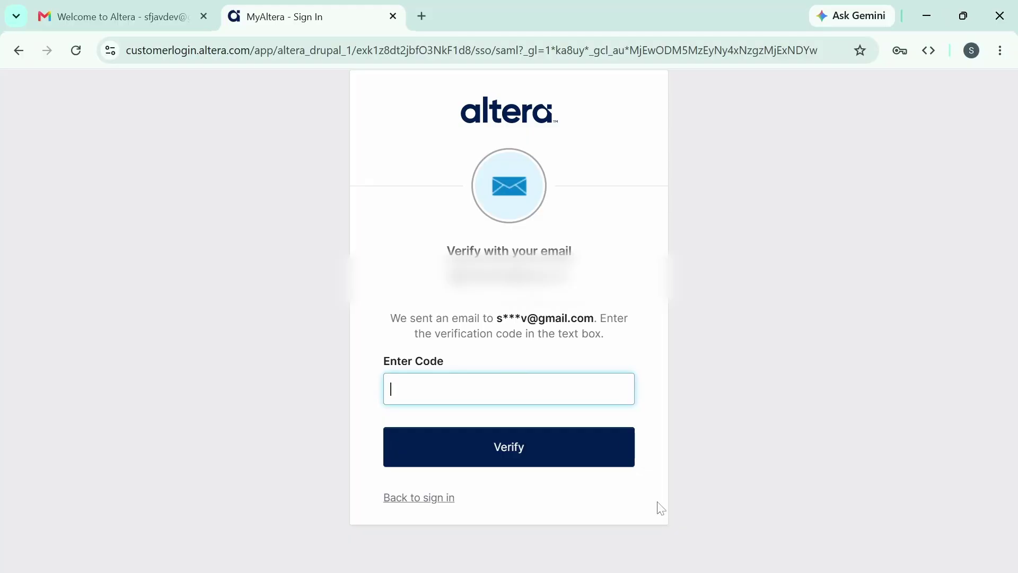
Open Gmail in a new browser tab, open Altera's one-time verification code email and copy the code.
left_click(421, 16)
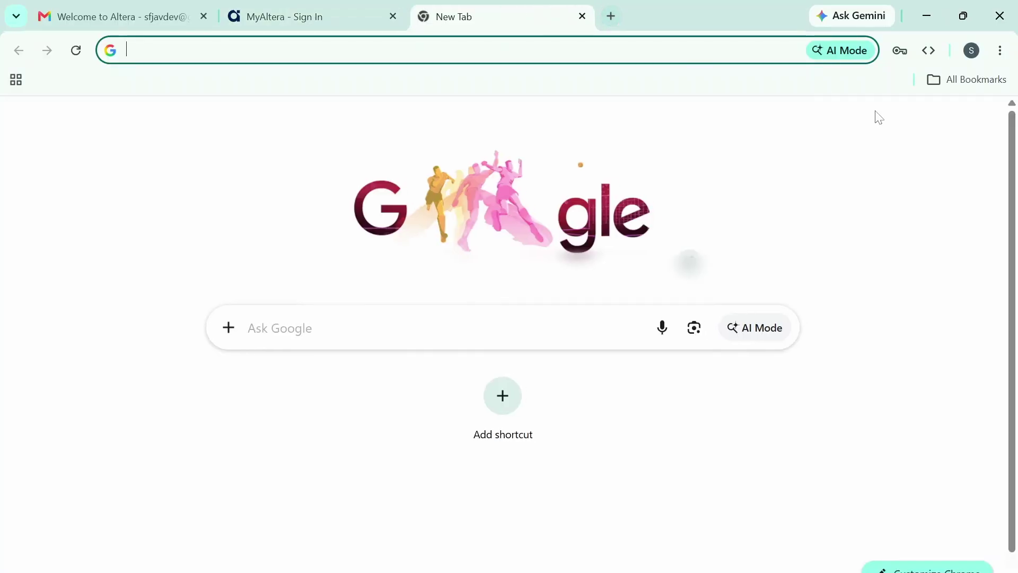
left_click(818, 123)
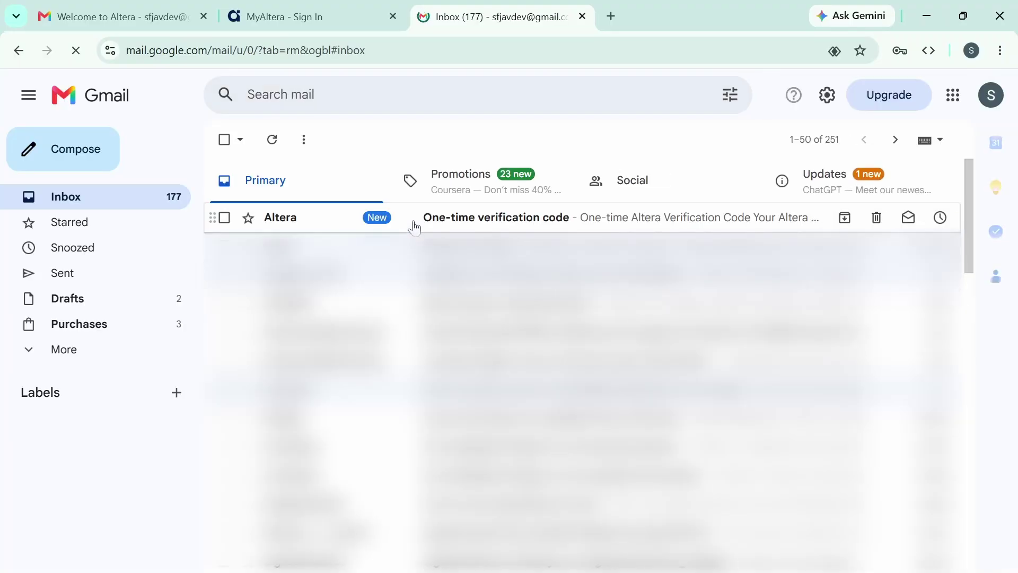
left_click(417, 217)
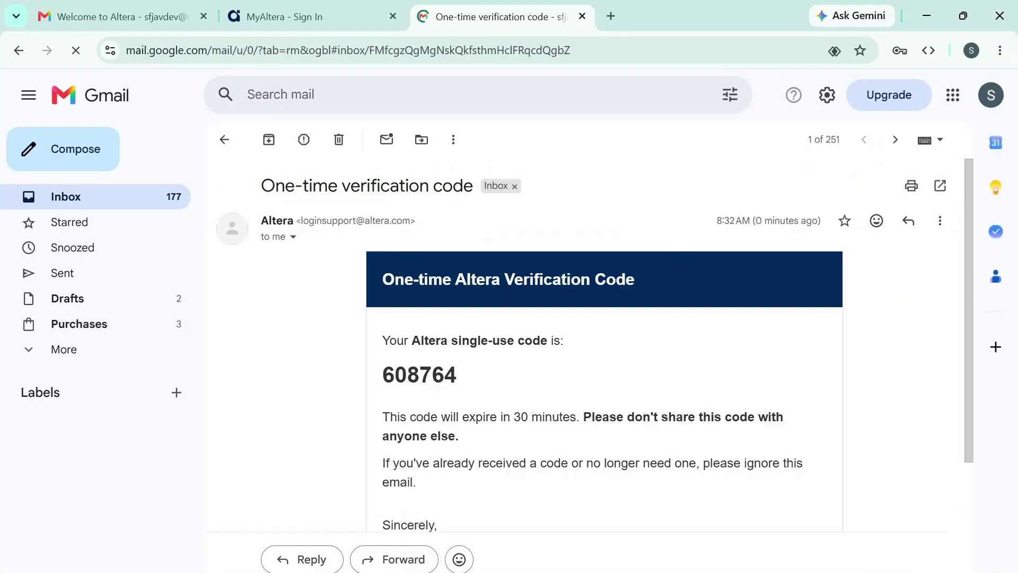
double_click(419, 375)
key("ctrl+c")
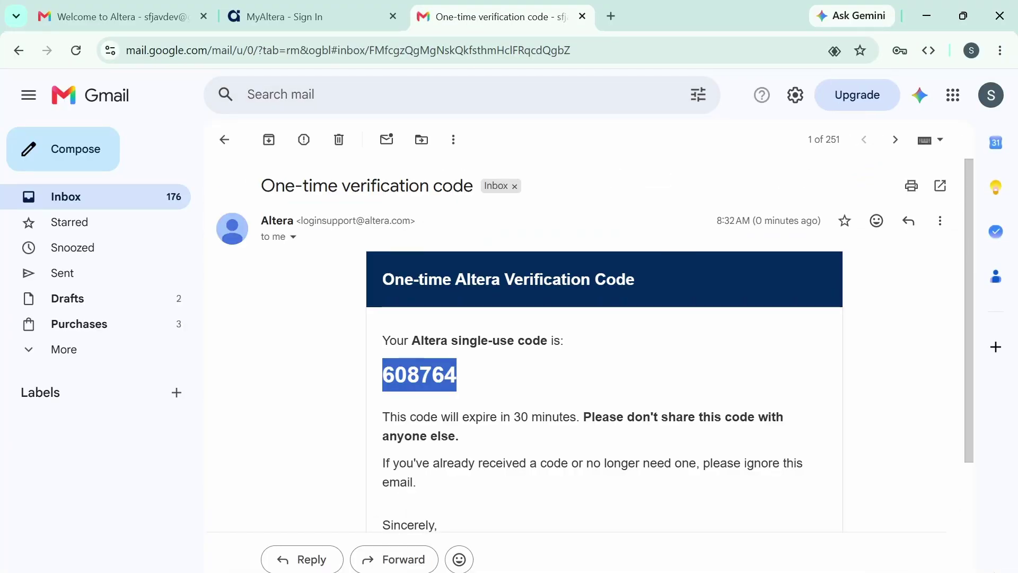
Paste the verification code into the MyAltera sign-in page and verify it.
left_click(351, 6)
key("ctrl+v")
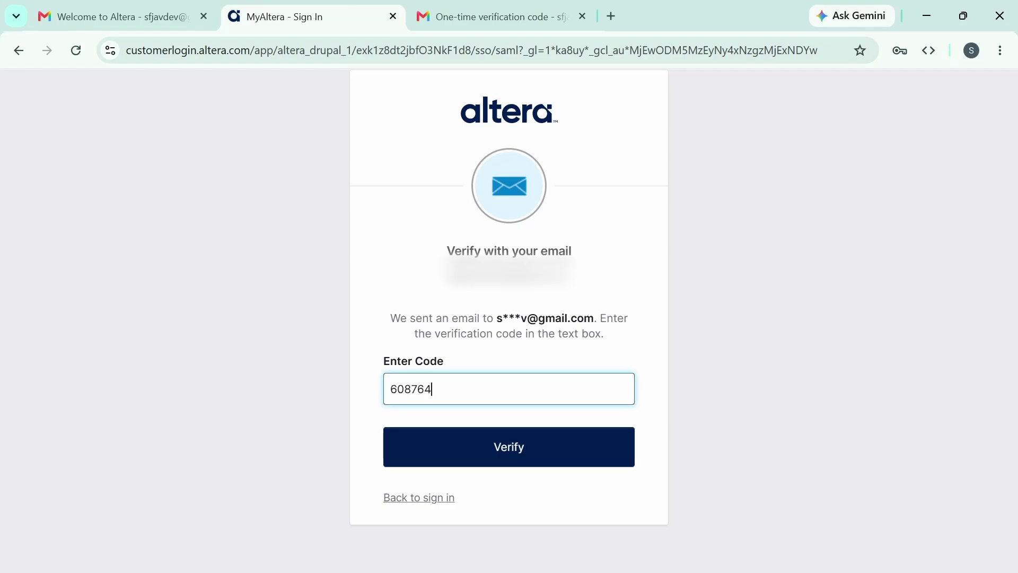
left_click(483, 441)
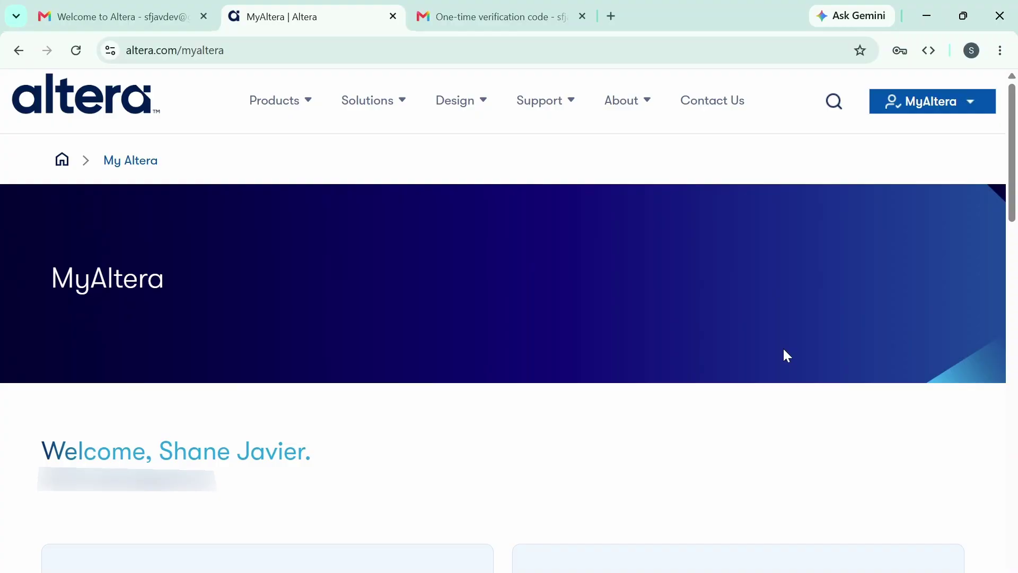
Access the Self Service Licensing Center from the MyAltera page, sign in there and open its registration form.
scroll(784, 352, "down", 8)
scroll(787, 354, "down", 5)
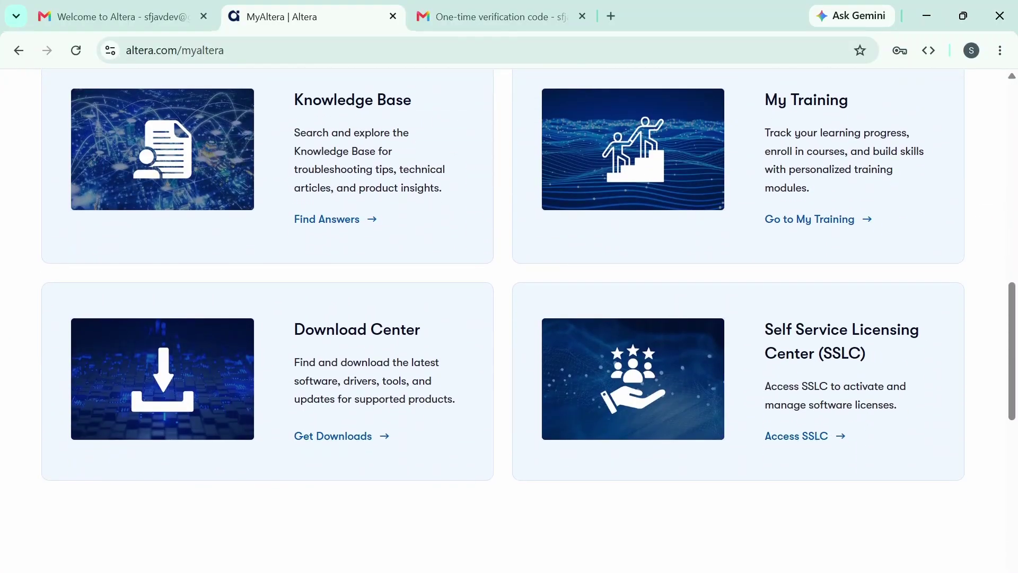
left_click(798, 443)
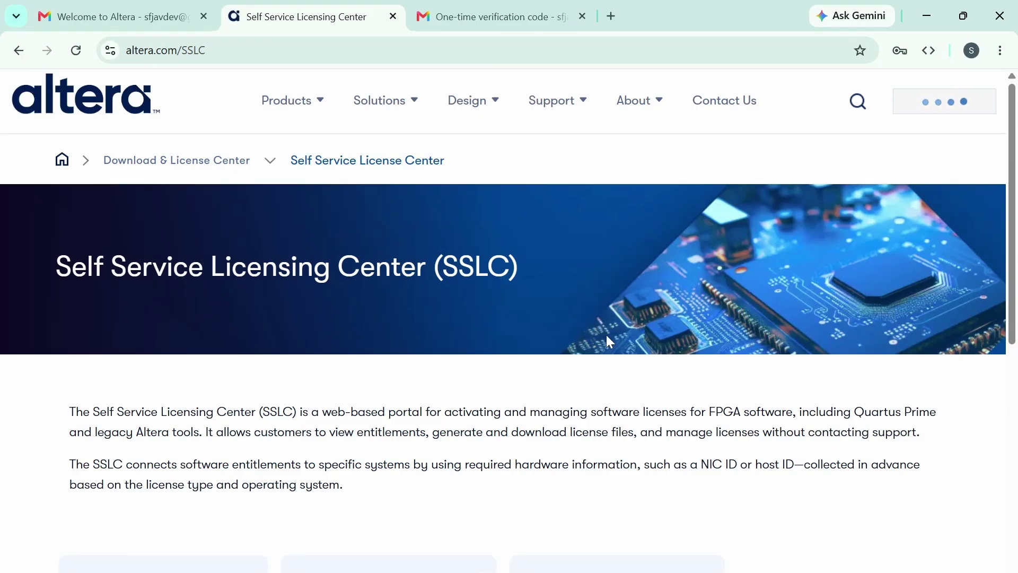
scroll(606, 342, "down", 5)
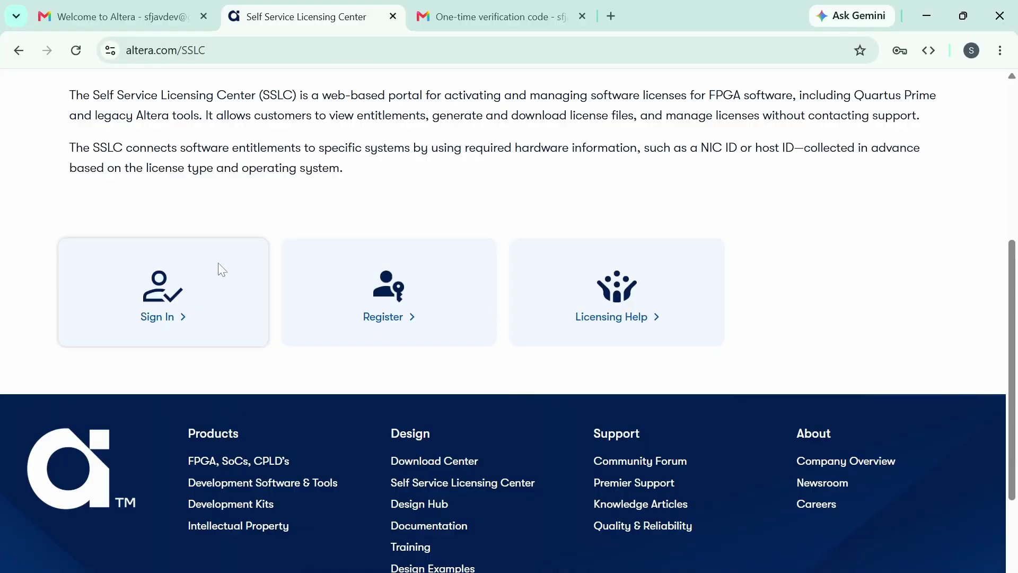
left_click(178, 320)
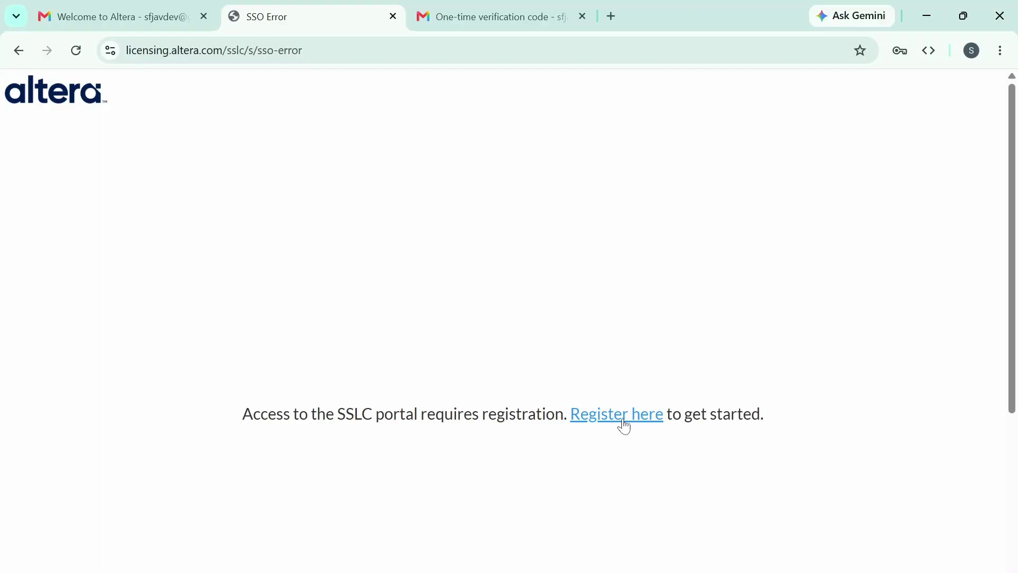
left_click(625, 424)
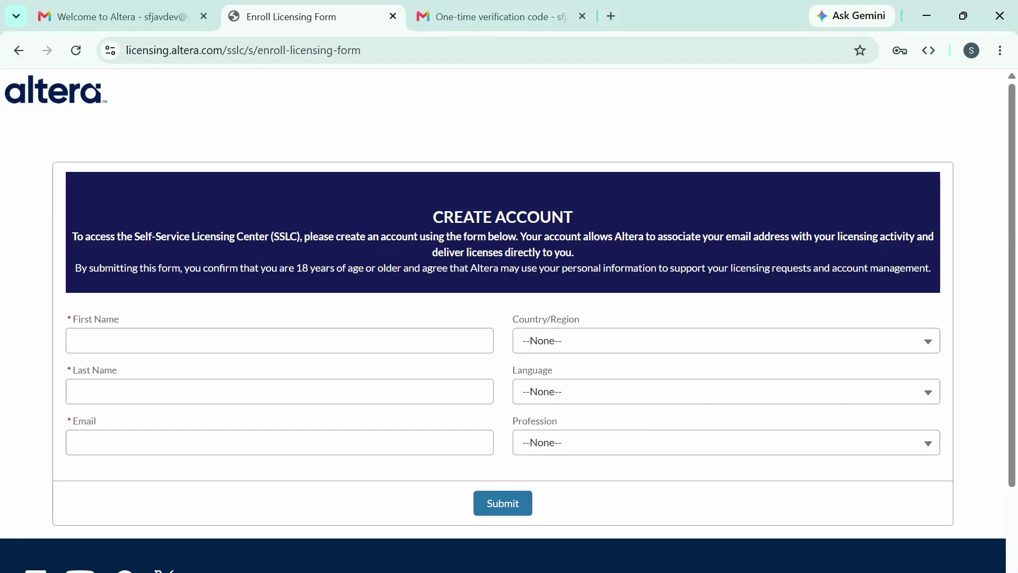
Fill in the first name, last name and email from the saved details and choose Philippines as the country/region.
left_click(223, 341)
left_click(218, 384)
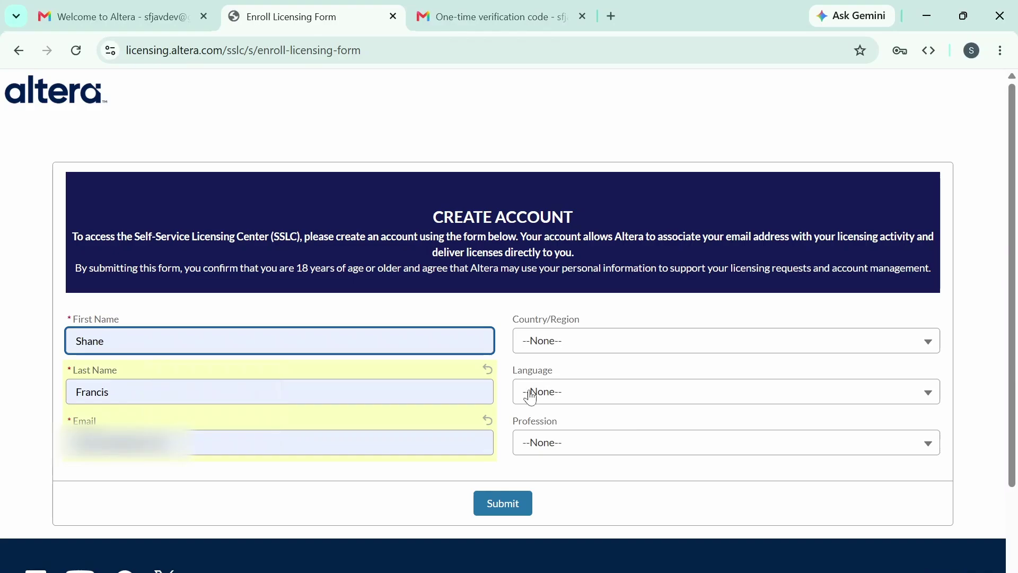
left_click(539, 341)
scroll(677, 469, "down", 5)
scroll(678, 469, "down", 20)
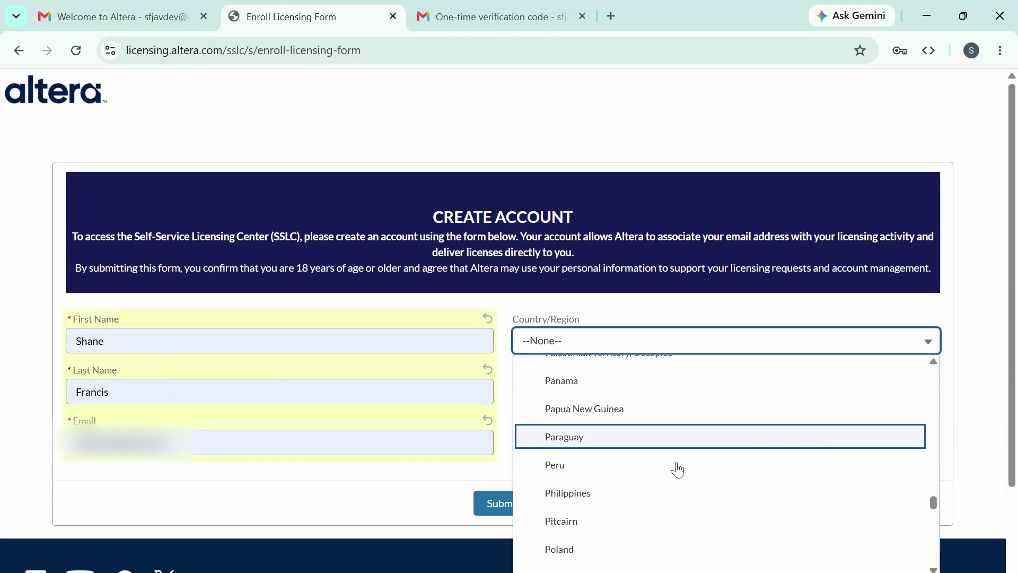
left_click(613, 490)
Set the language to English and the profession to Student, and submit the SSLC enrollment form.
left_click(612, 392)
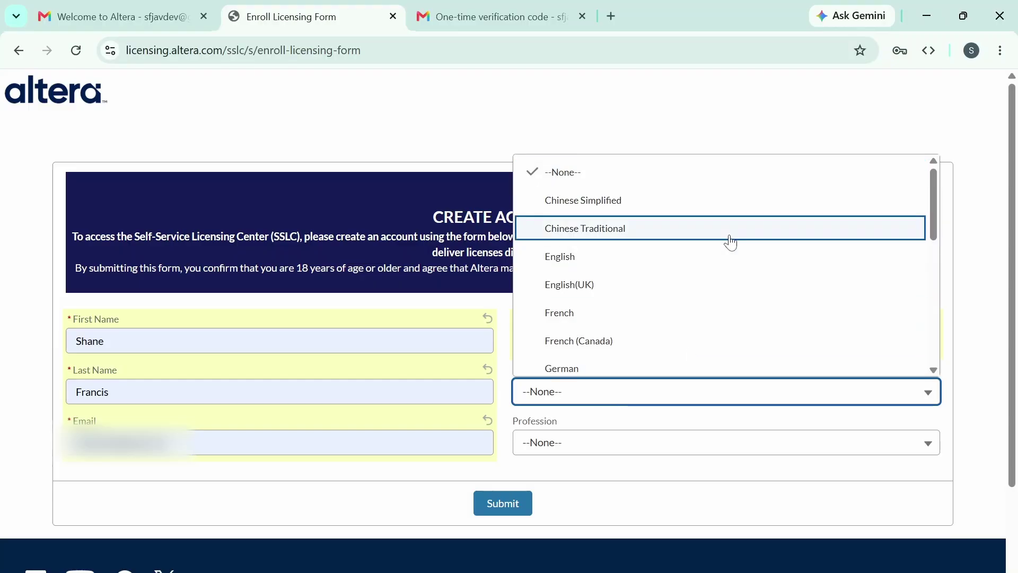
left_click(674, 264)
left_click(601, 454)
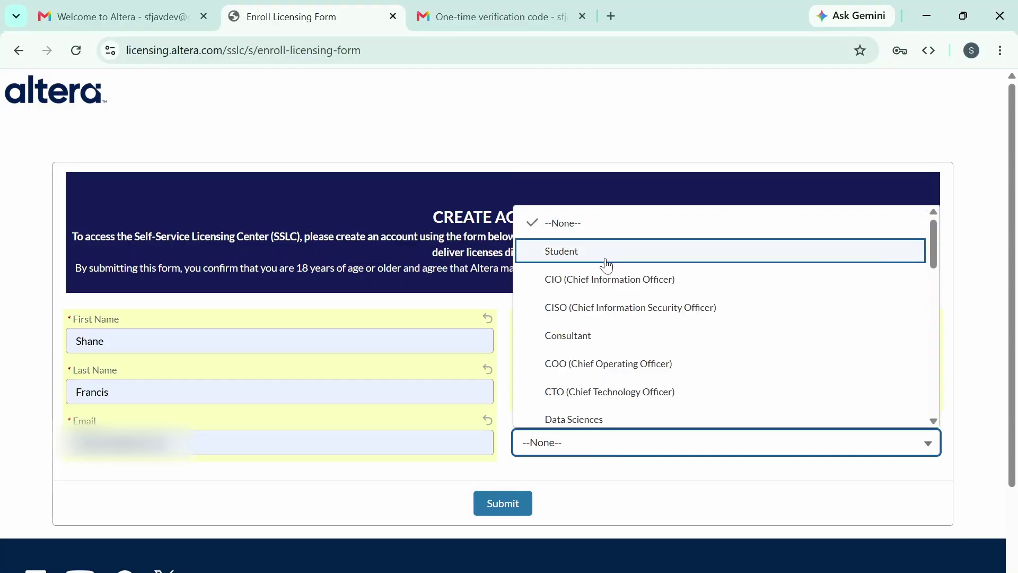
left_click(595, 252)
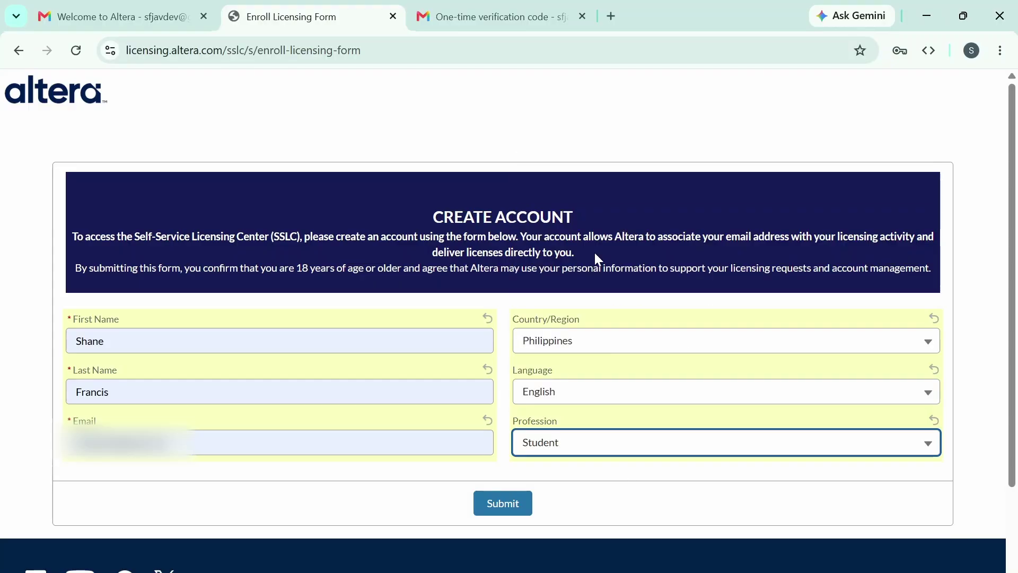
left_click(505, 507)
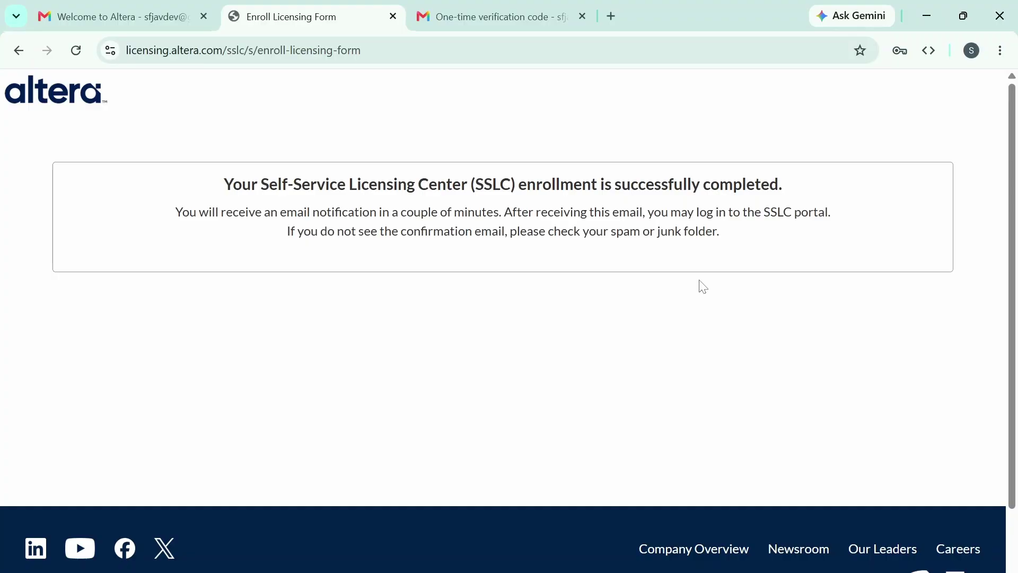
Refresh the Gmail inbox, open the SSLC welcome email and follow its portal link to licensing.altera.com.
left_click(466, 12)
left_click(224, 140)
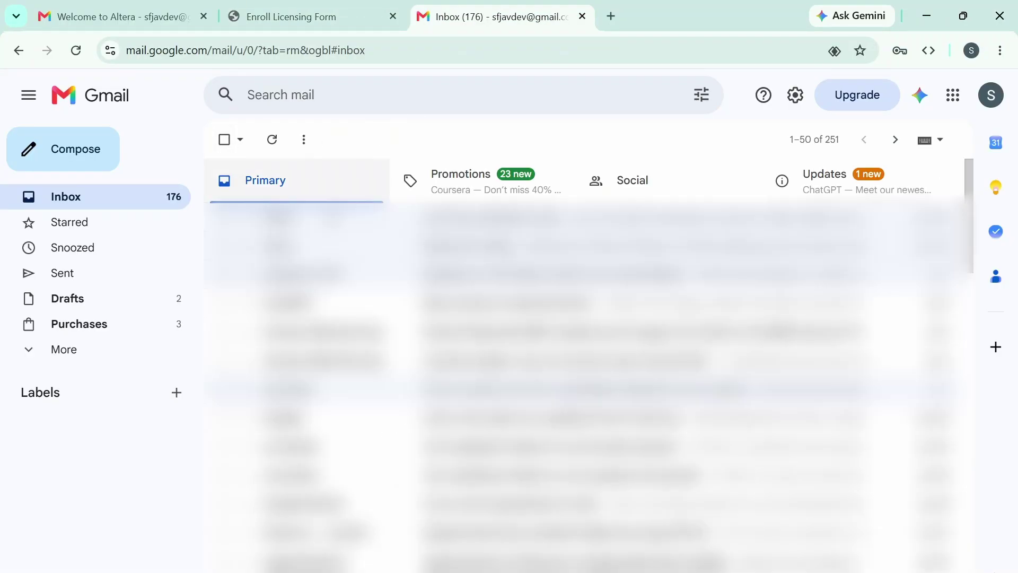
left_click(278, 153)
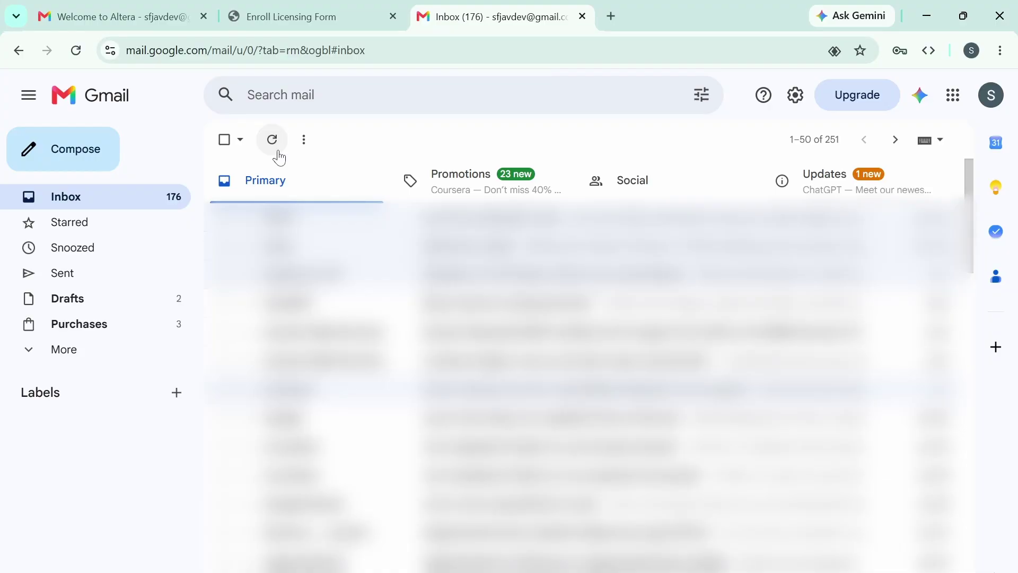
left_click(279, 152)
left_click(339, 219)
scroll(538, 428, "up", 4)
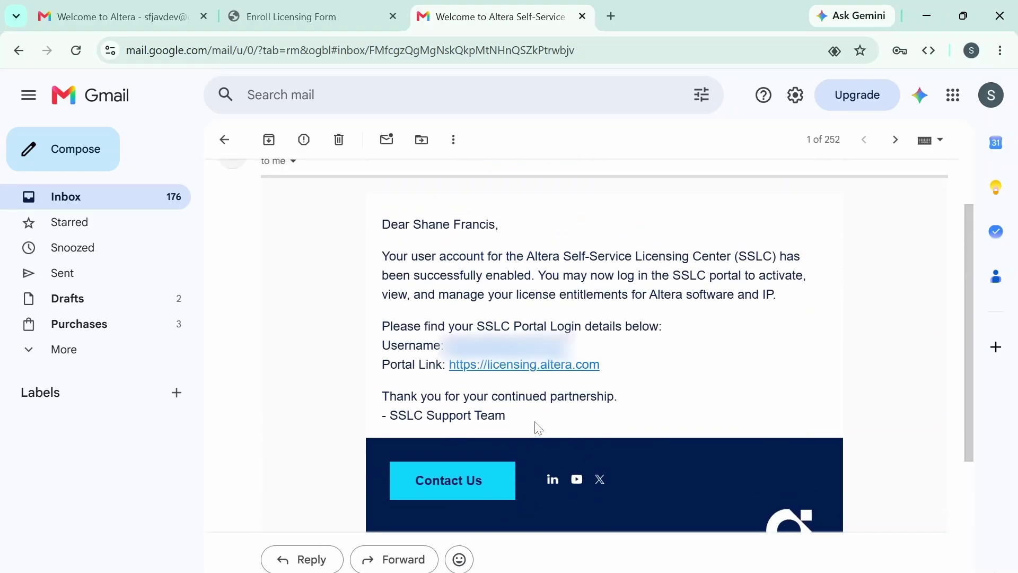
scroll(474, 359, "up", 1)
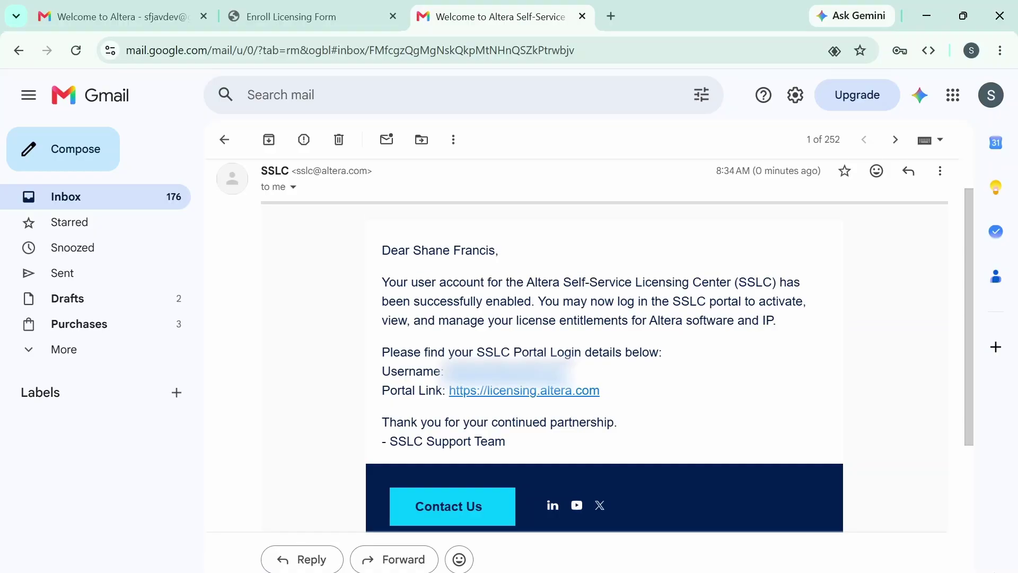
scroll(591, 357, "down", 1)
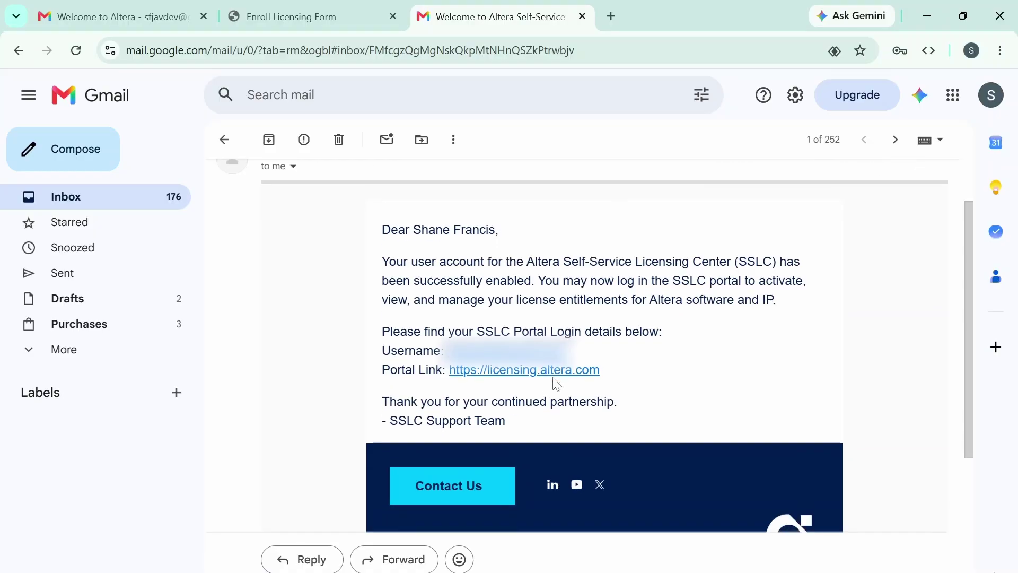
left_click(530, 372)
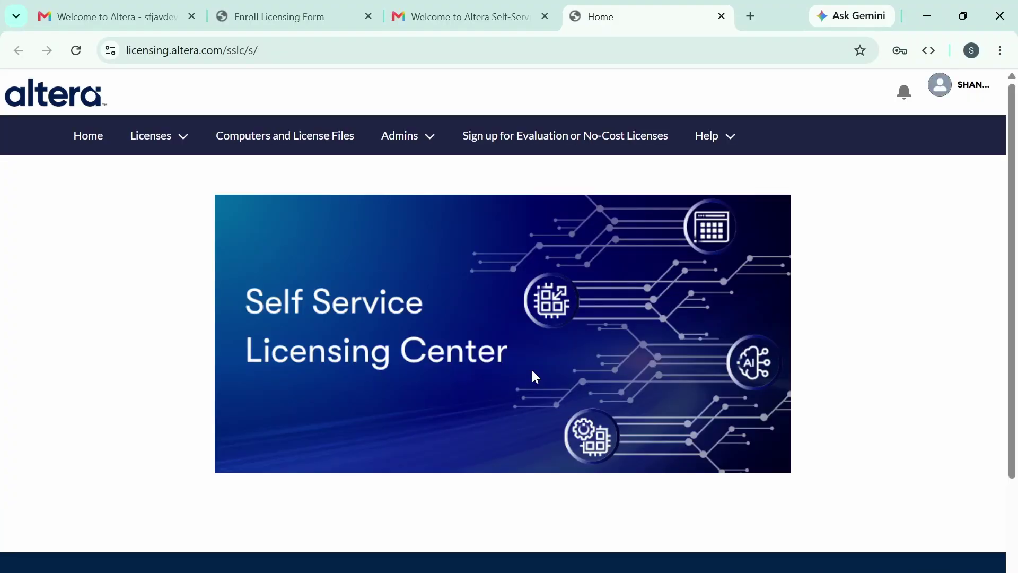
scroll(638, 319, "down", 2)
scroll(638, 321, "up", 2)
left_click(467, 17)
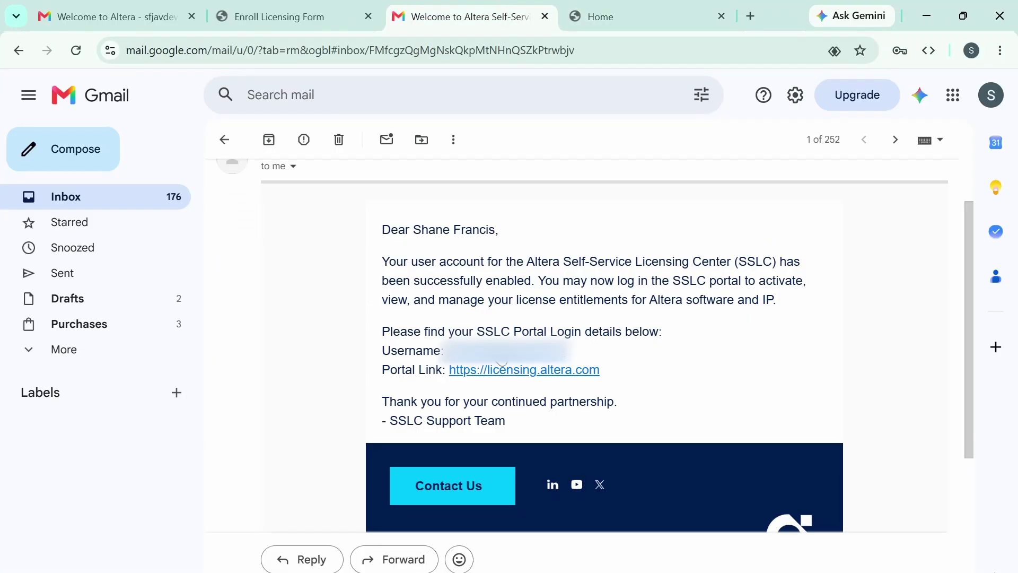
mouse_move(677, 17)
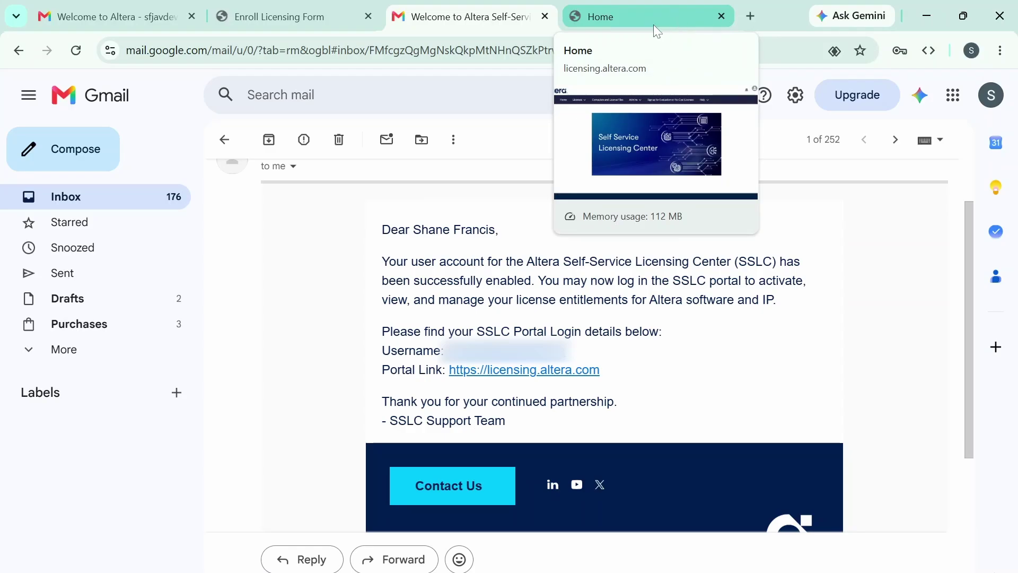
left_click(654, 24)
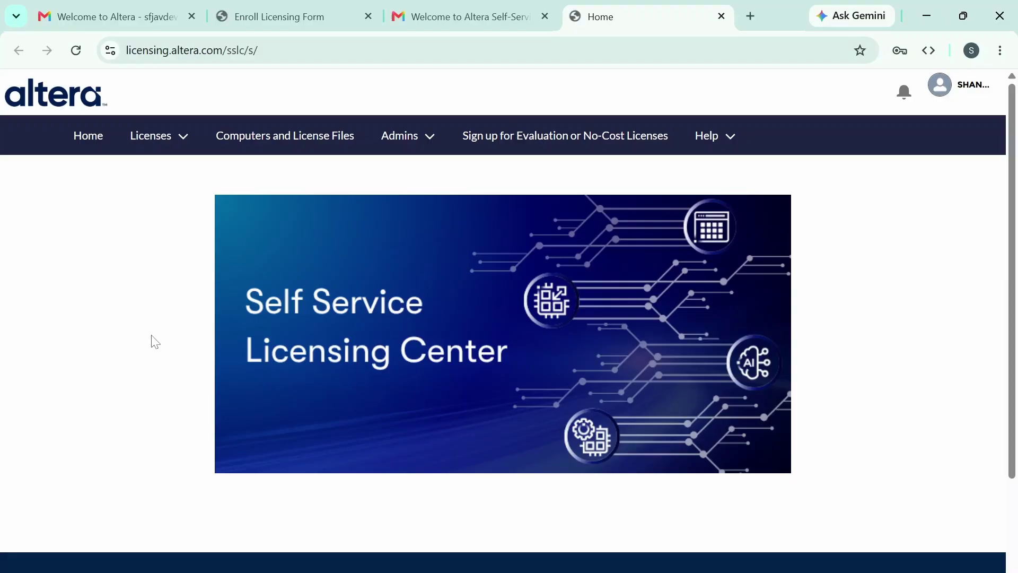
Open the Computers and License Files page and start a new computer entry named computer1.
left_click(284, 142)
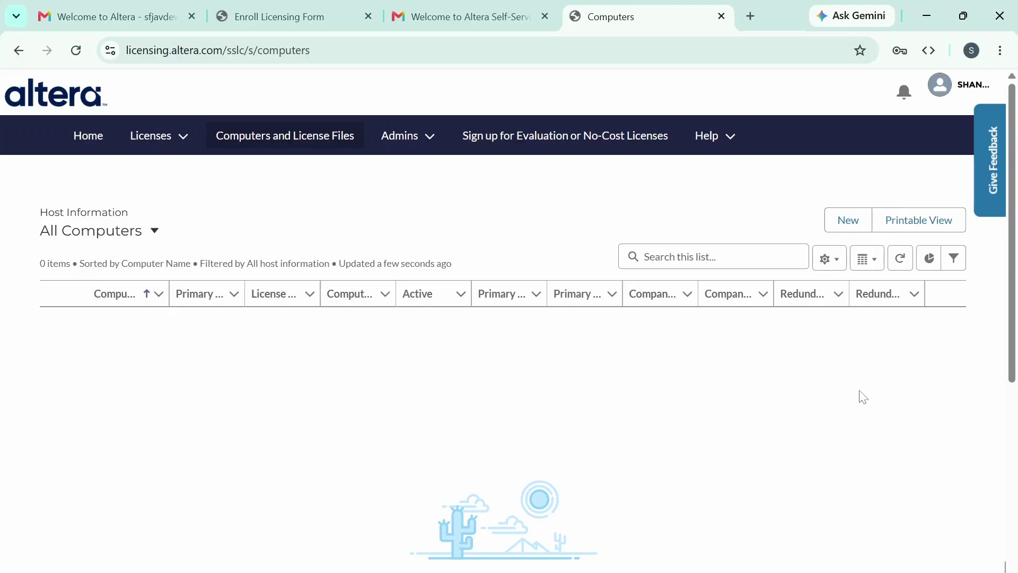
left_click(849, 220)
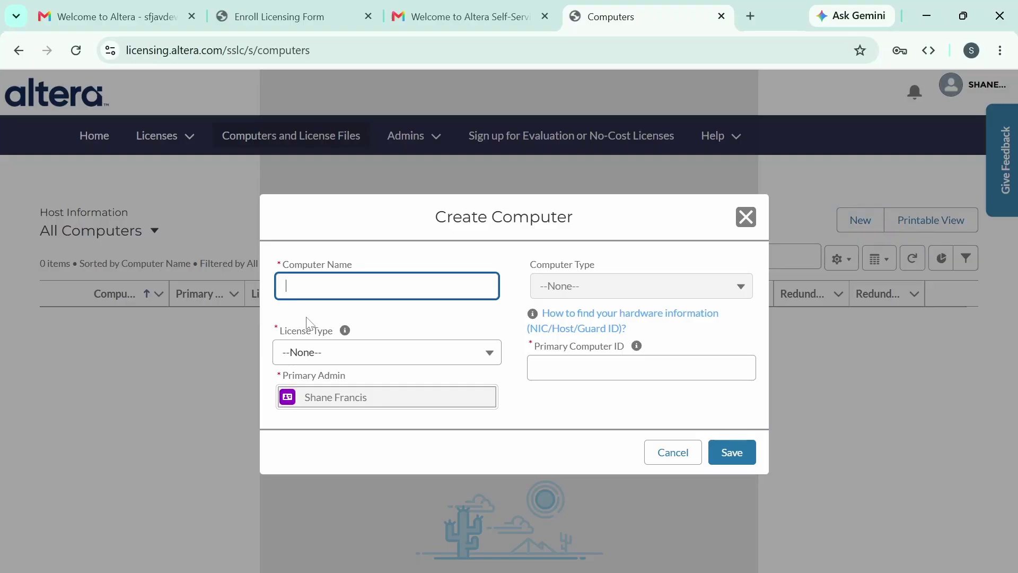
type("comp")
type("ute")
key("BackSpace")
type("te")
Set the new computer's license type to FIXED and its computer type to NIC ID.
left_click(340, 355)
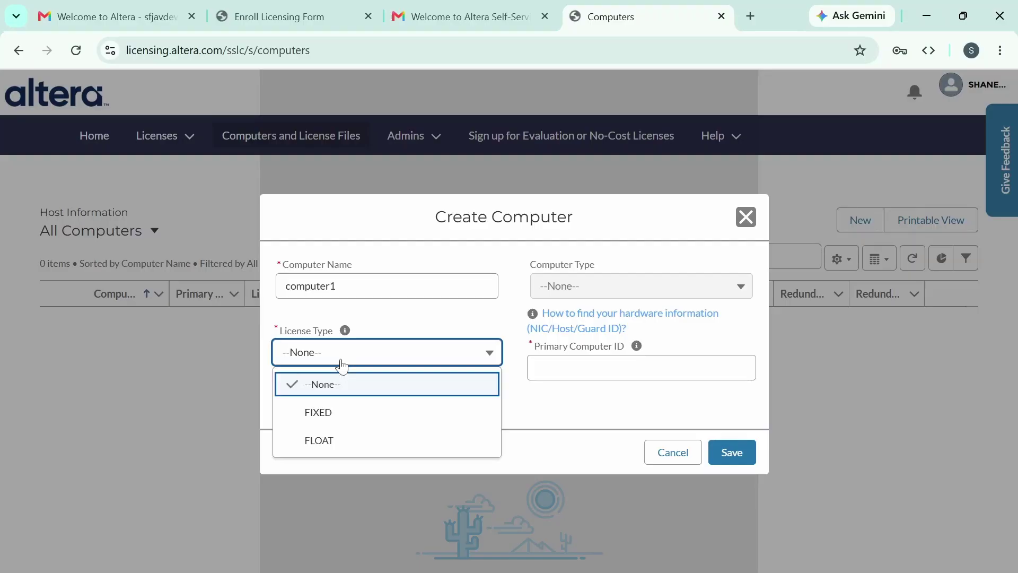
left_click(363, 417)
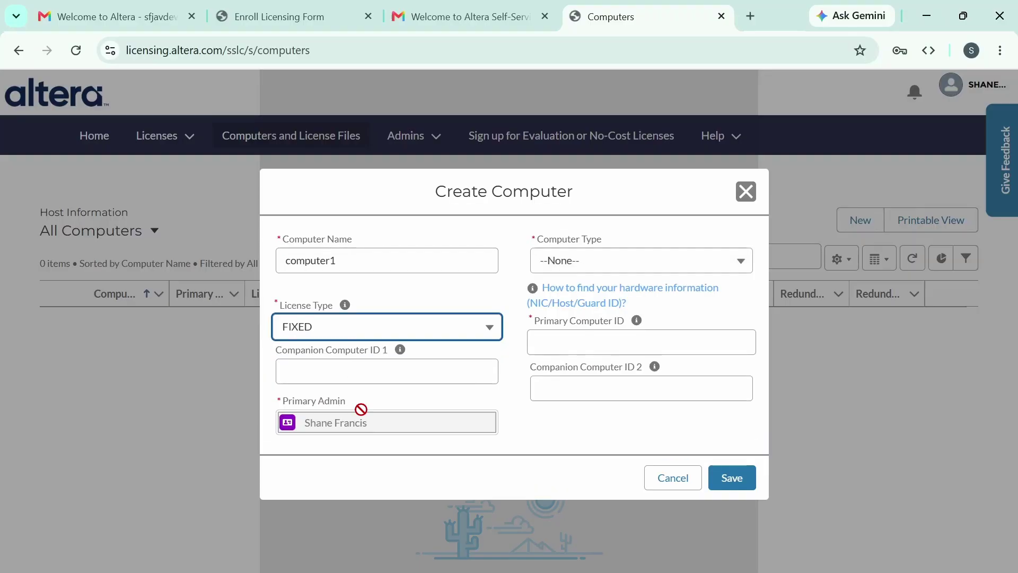
left_click(580, 276)
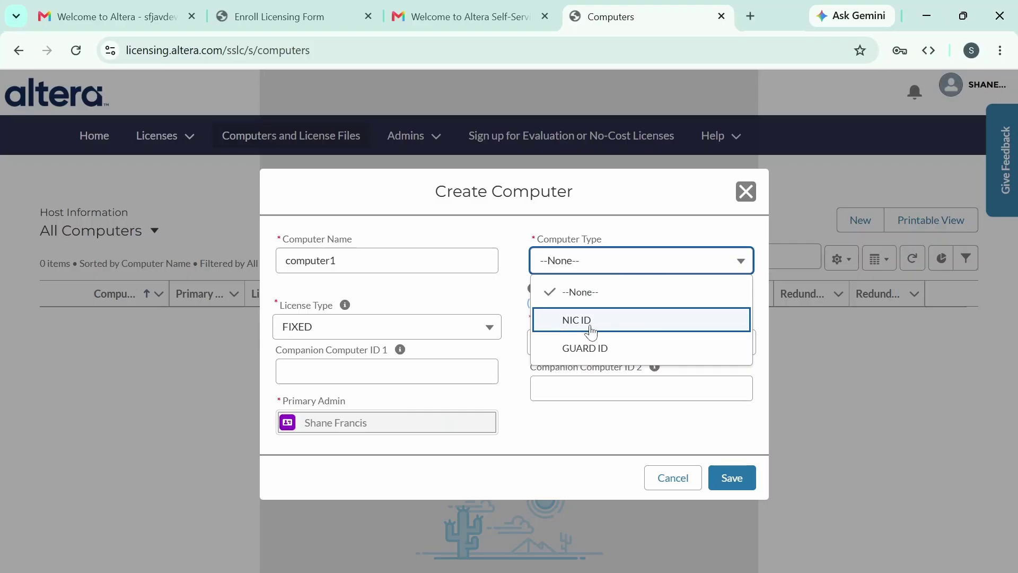
left_click(559, 333)
left_click(641, 343)
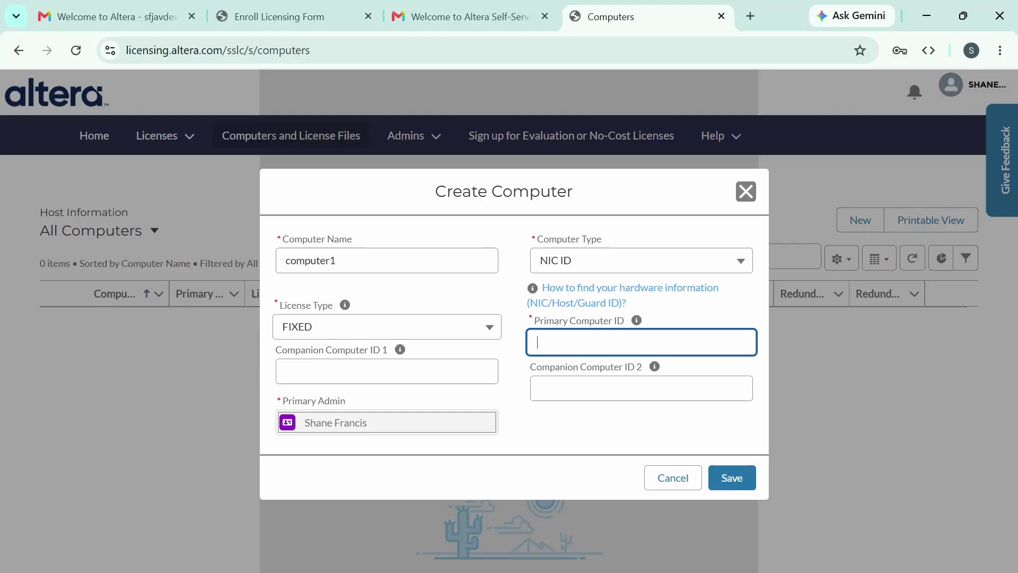
Open a Windows terminal with administrator rights.
key("super+x")
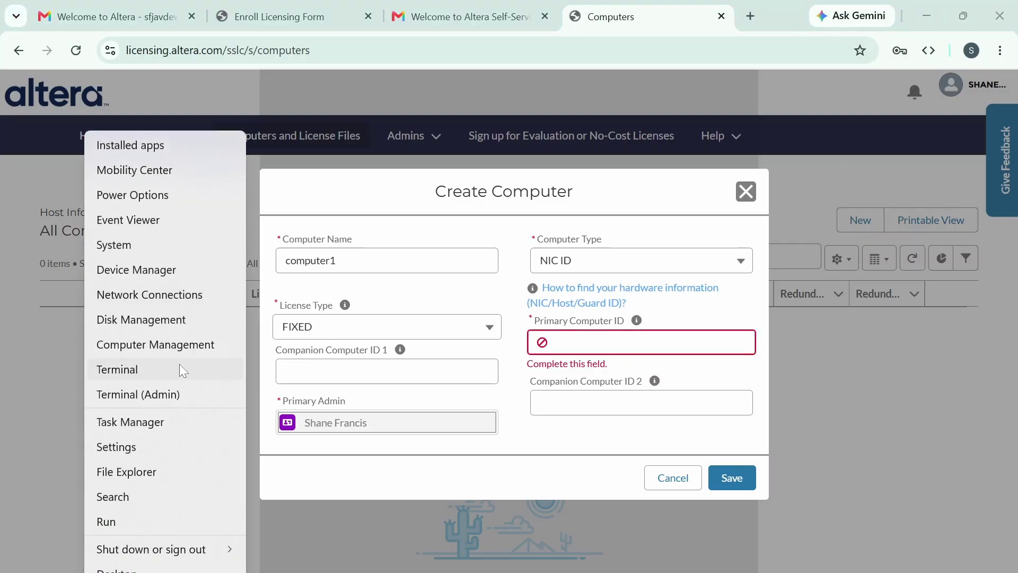
left_click(171, 394)
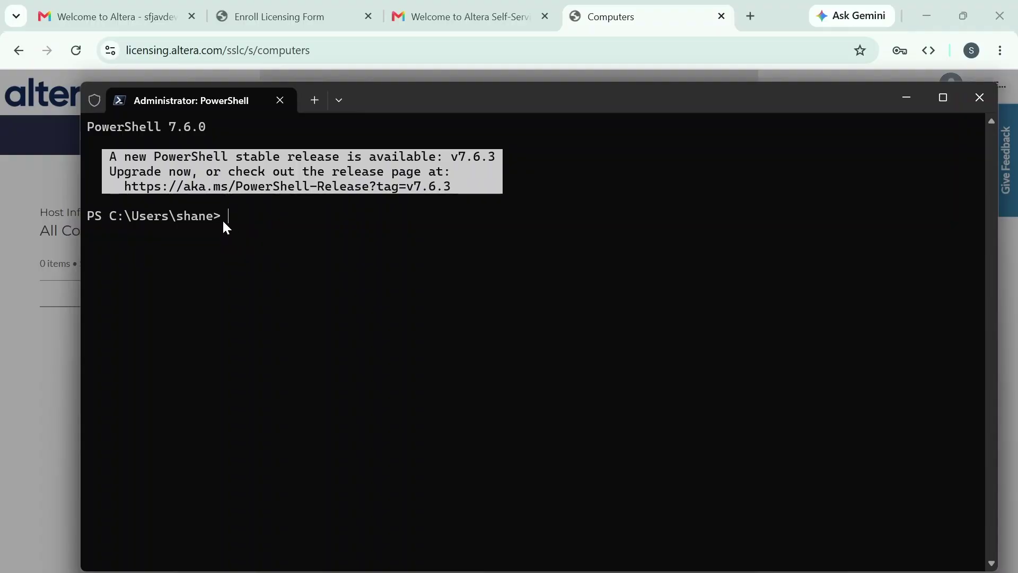
type("ipcofig")
key("BackSpace")
key("BackSpace")
key("BackSpace")
key("BackSpace")
key("BackSpace")
key("Tab")
key("BackSpace")
key("BackSpace")
key("BackSpace")
key("BackSpace")
key("BackSpace")
key("BackSpace")
key("BackSpace")
key("BackSpace")
key("BackSpace")
key("BackSpace")
key("BackSpace")
key("BackSpace")
Run ipconfig /all in PowerShell to list the network adapters' physical addresses.
type("ipcon")
key("Right")
key("Return")
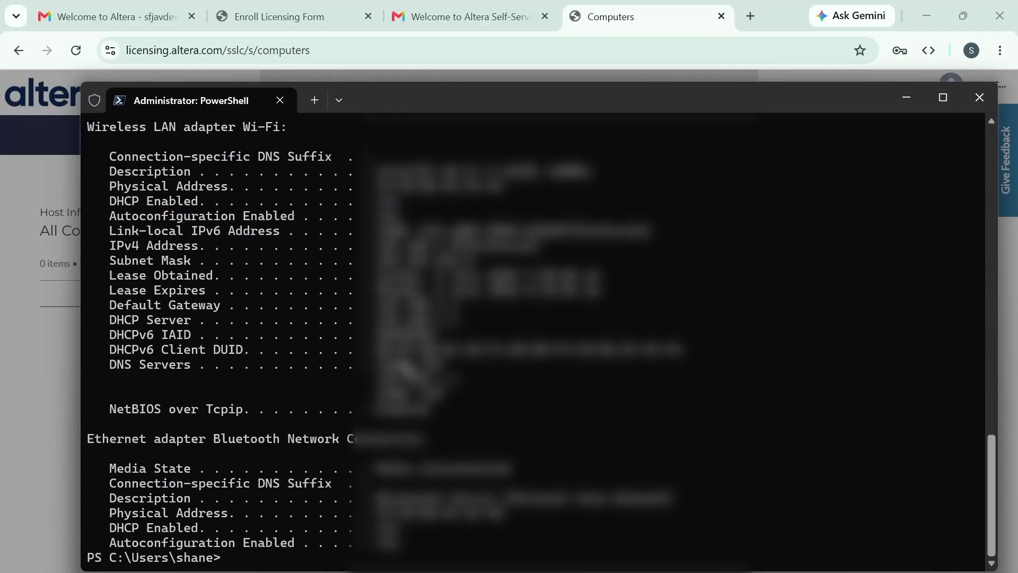
Copy the physical address of the Wi-Fi wireless LAN adapter from the ipconfig output.
scroll(270, 254, "up", 2)
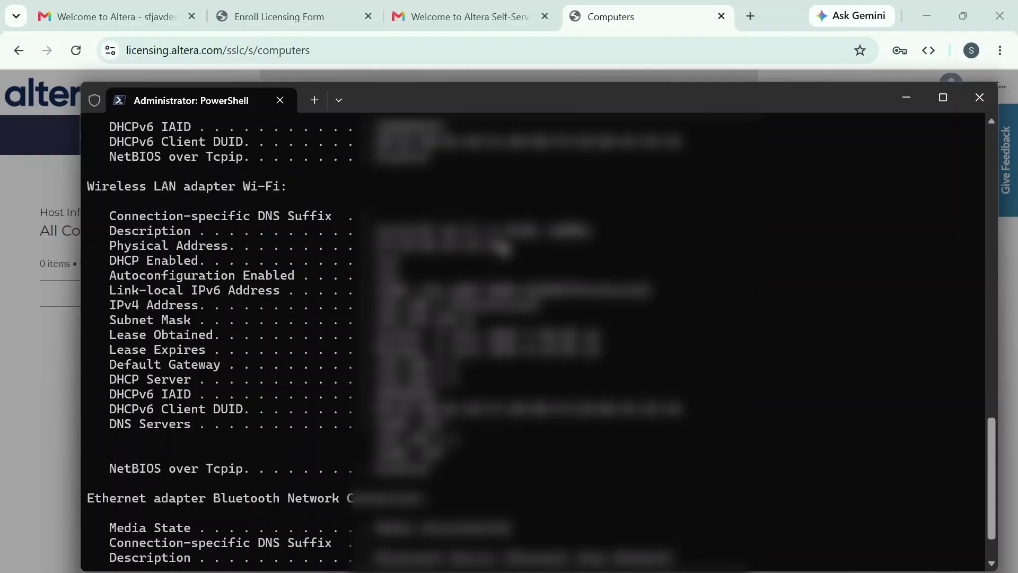
left_click_drag(501, 248, 376, 247)
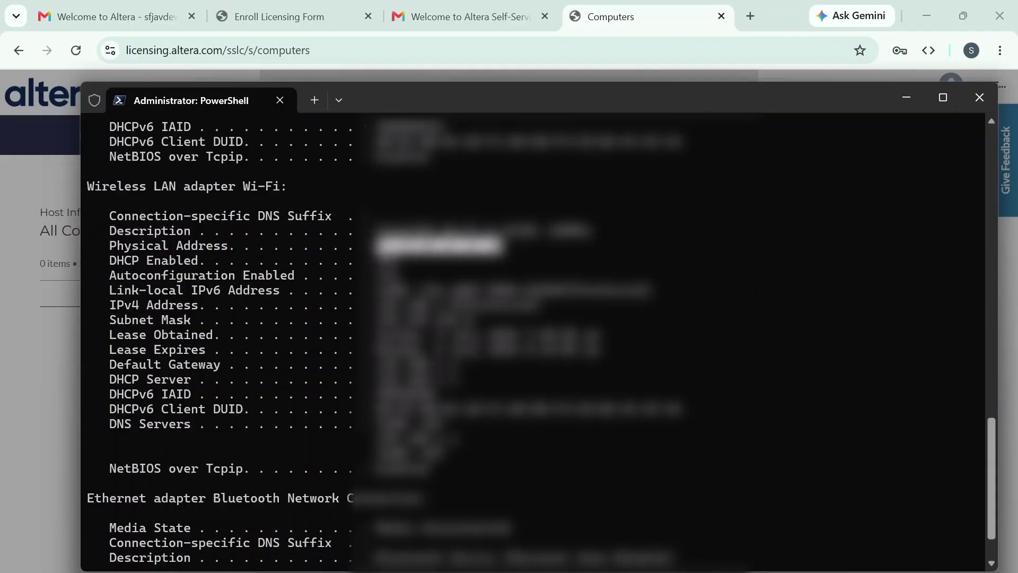
key("ctrl+c")
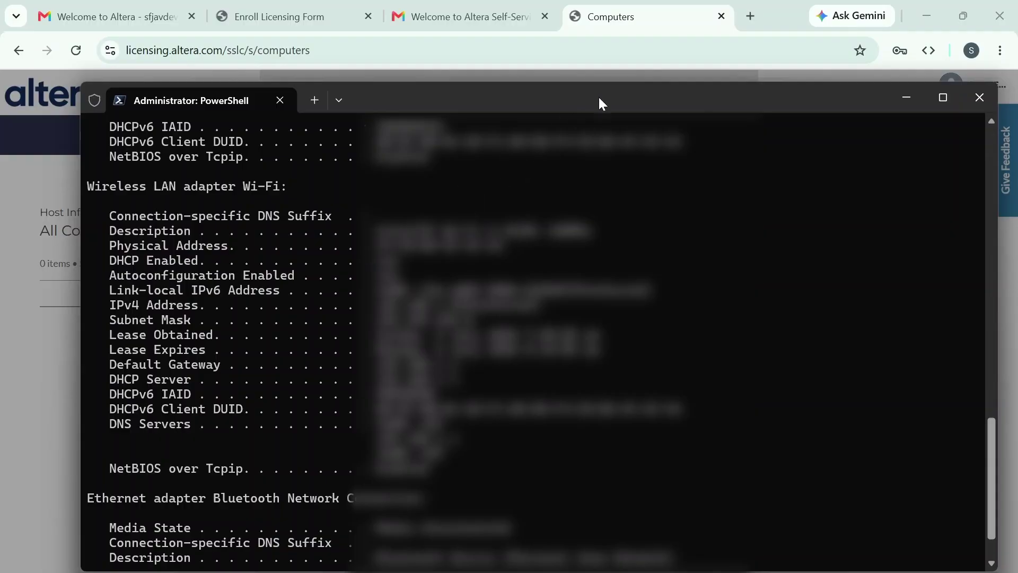
Return to the Create Computer form in the browser, paste the adapter's physical address as the Primary Computer ID, and save the computer.
left_click(46, 319)
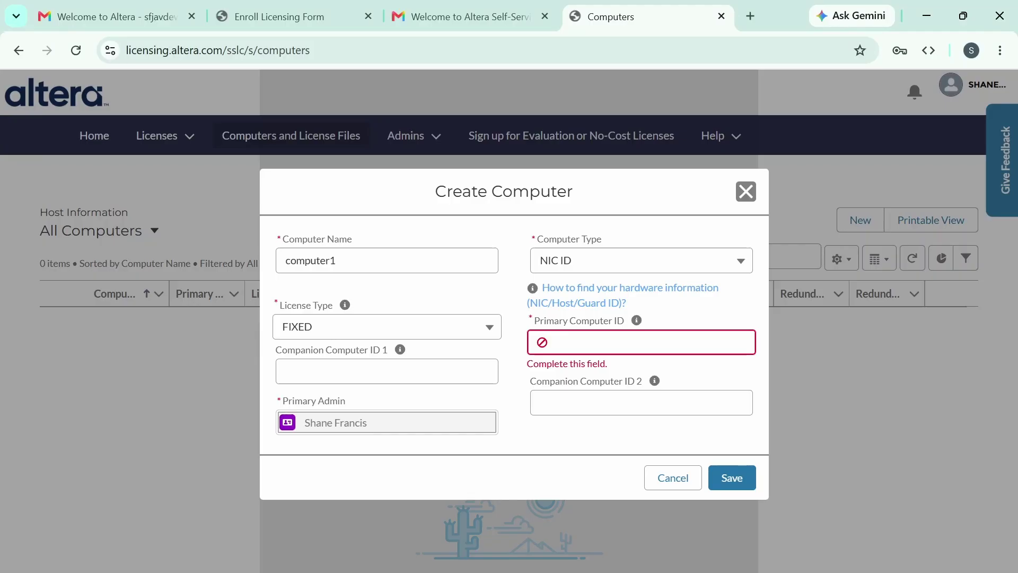
left_click(642, 343)
key("ctrl+v")
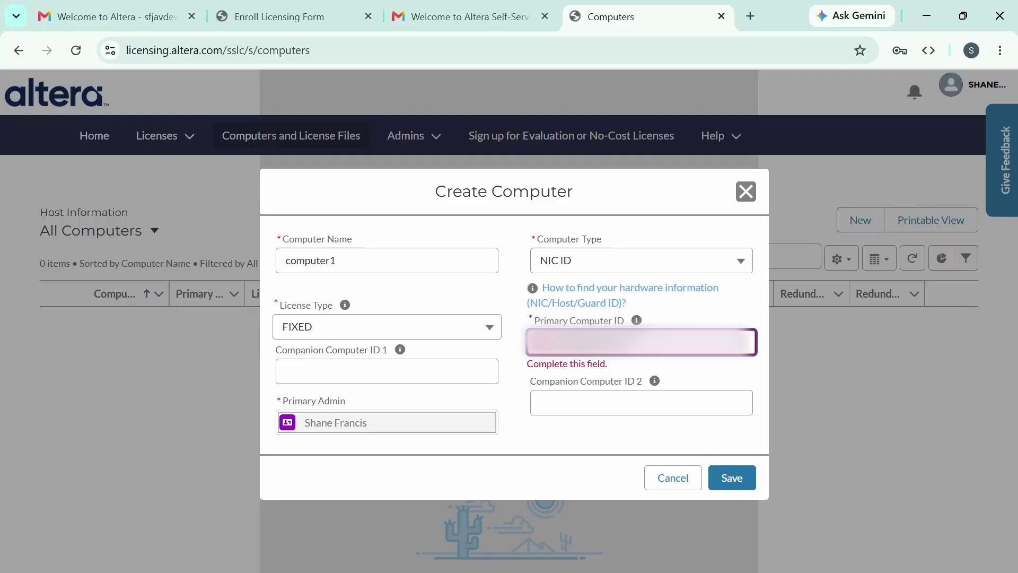
left_click(537, 436)
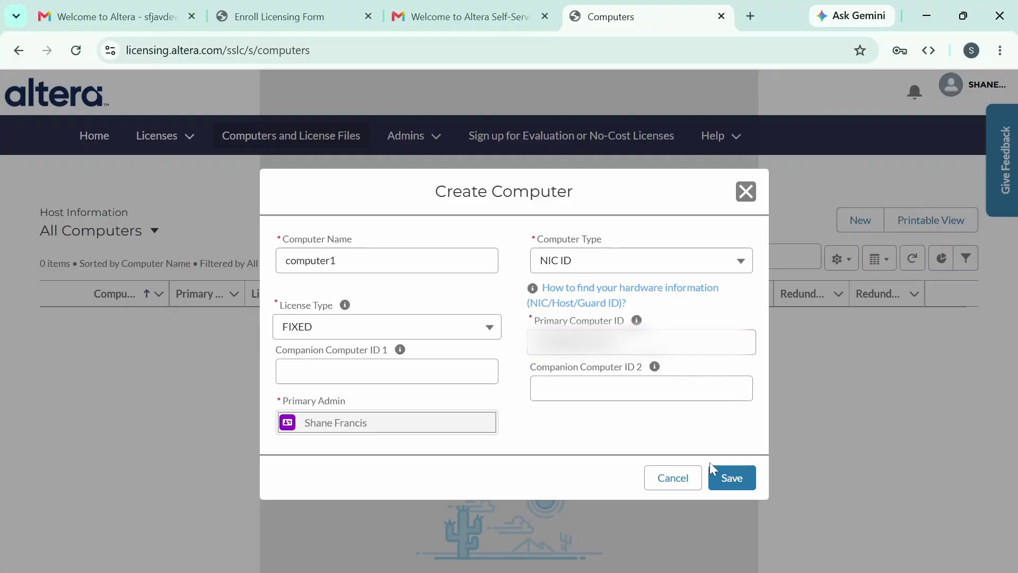
left_click(735, 487)
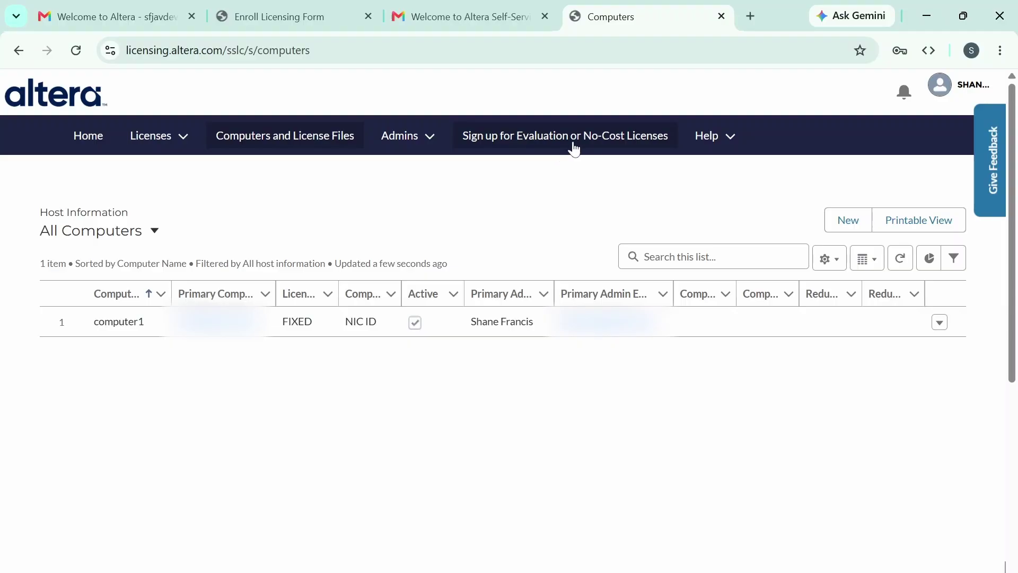
Sign up for the no-cost Questa FPGA Starter Edition license (SW-QUESTA), accept Altera's terms, and generate it for computer1.
left_click(597, 144)
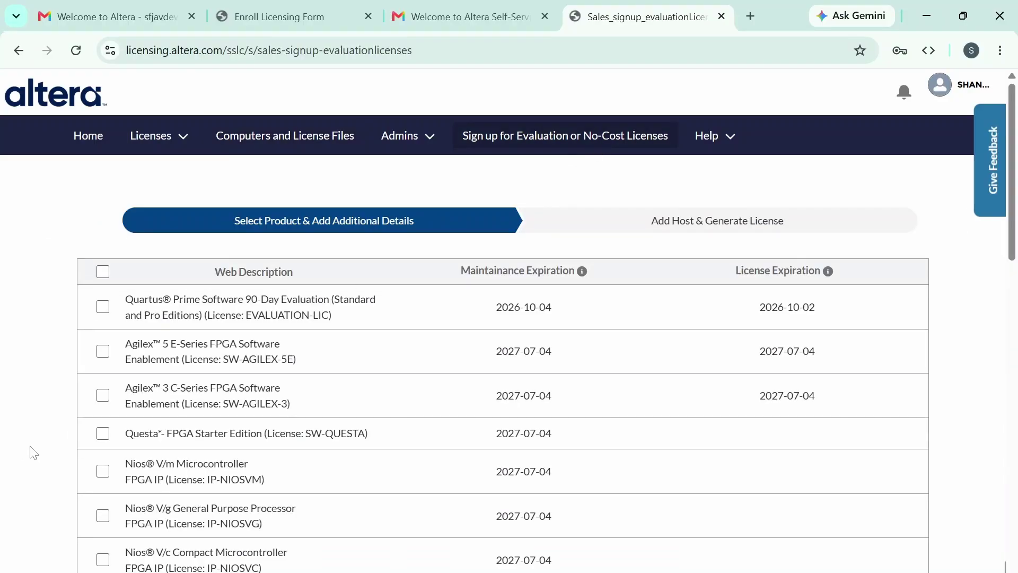
left_click(103, 433)
scroll(103, 466, "down", 2)
scroll(947, 459, "down", 10)
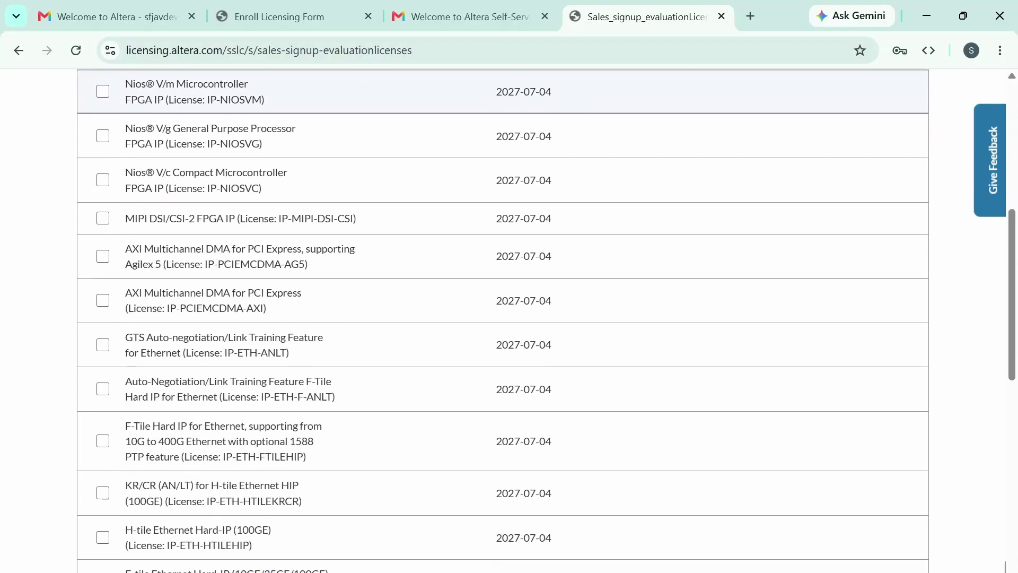
left_click(911, 385)
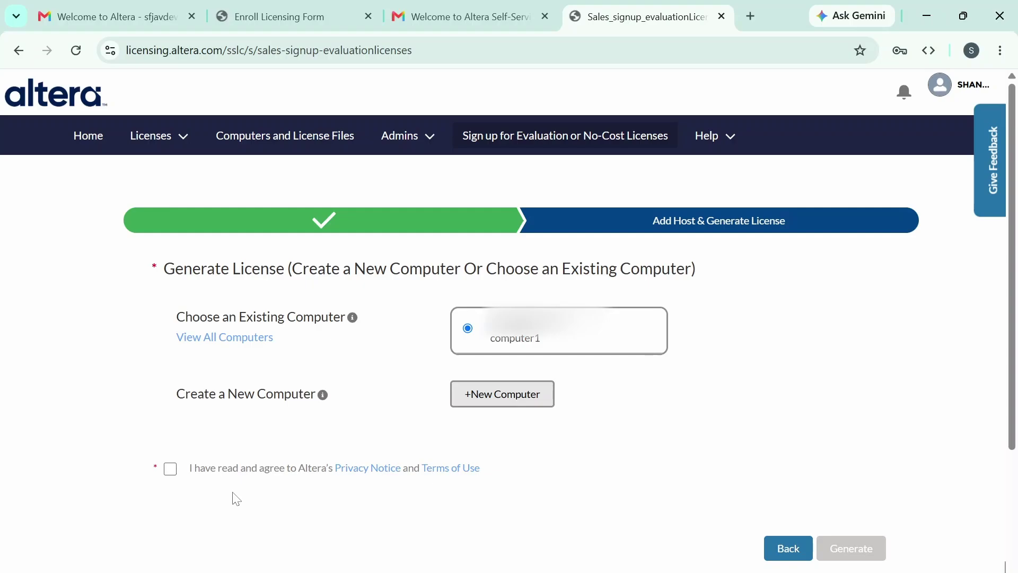
left_click(170, 469)
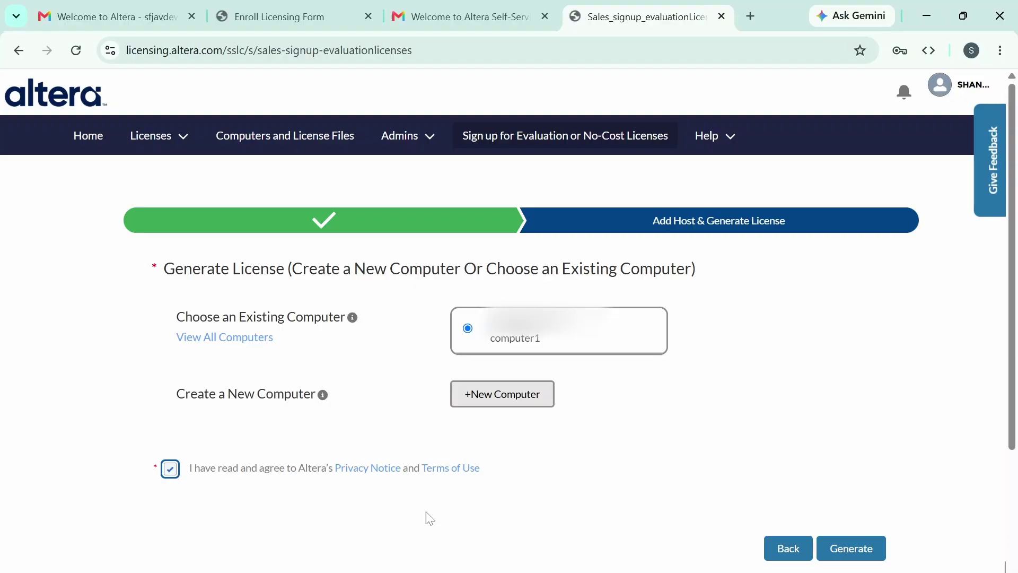
left_click(851, 552)
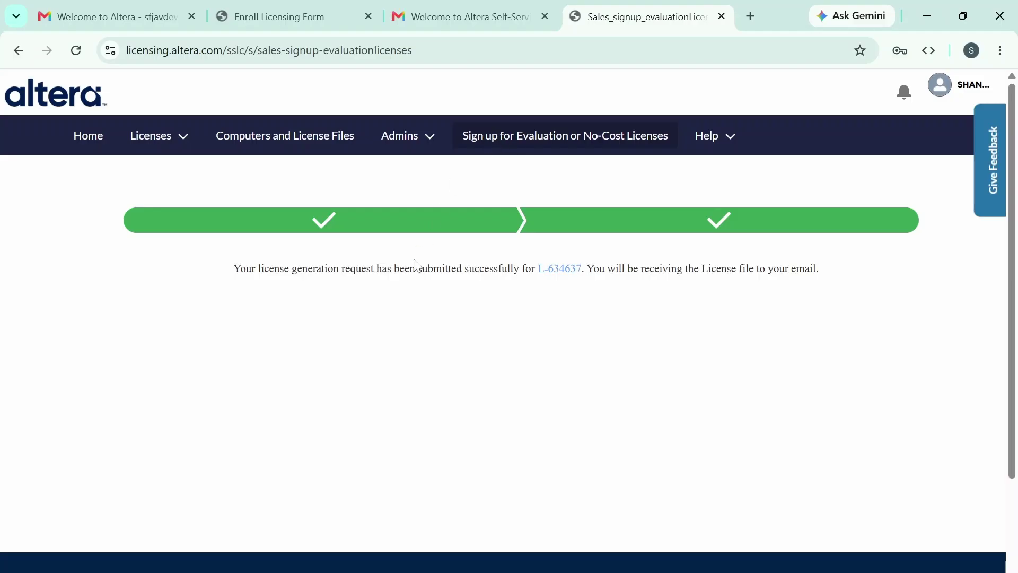
Switch to Gmail, refresh the inbox, and open the new Altera FPGA Software and IP License email.
left_click(461, 16)
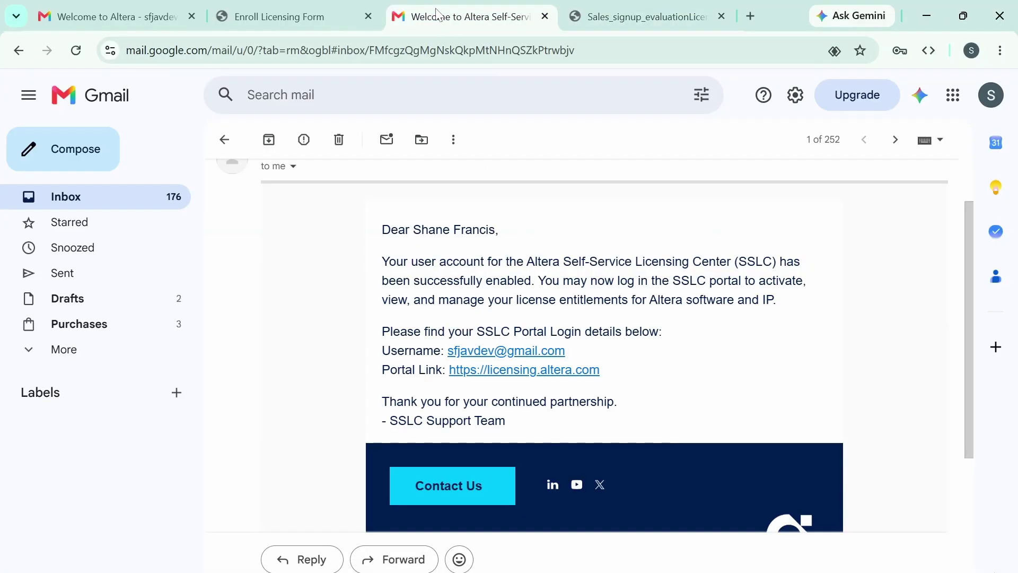
left_click(223, 140)
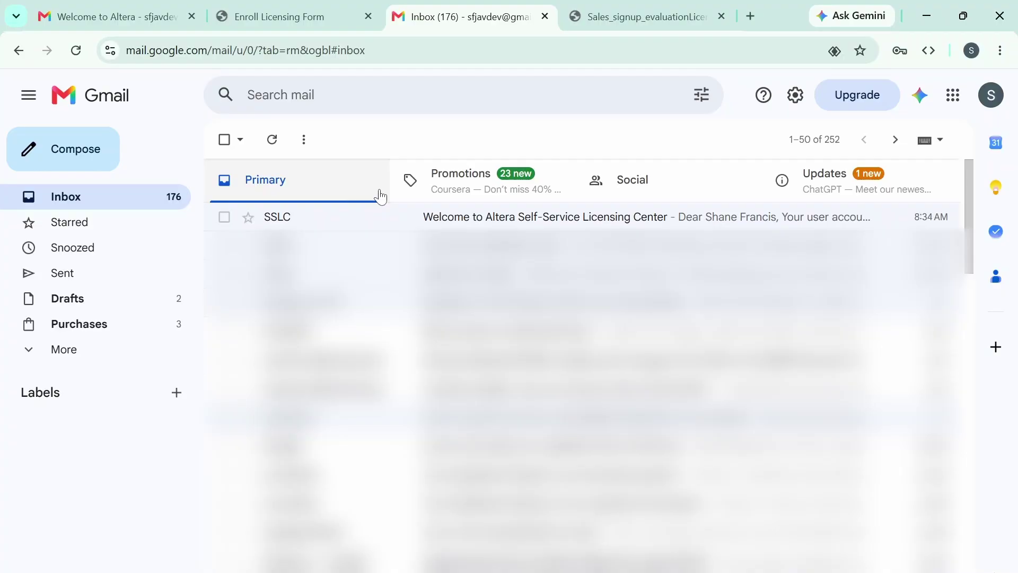
left_click(273, 145)
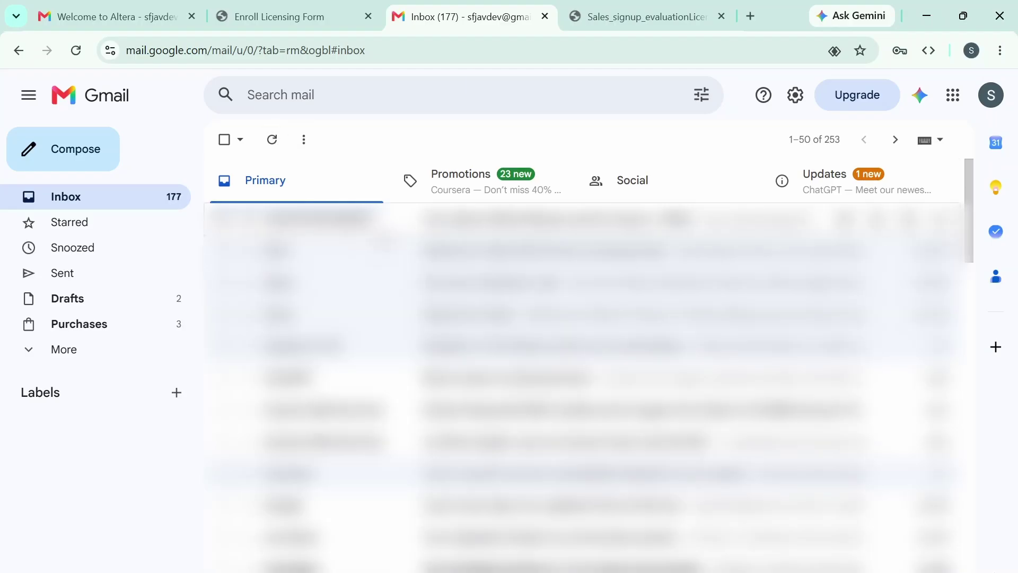
left_click(316, 221)
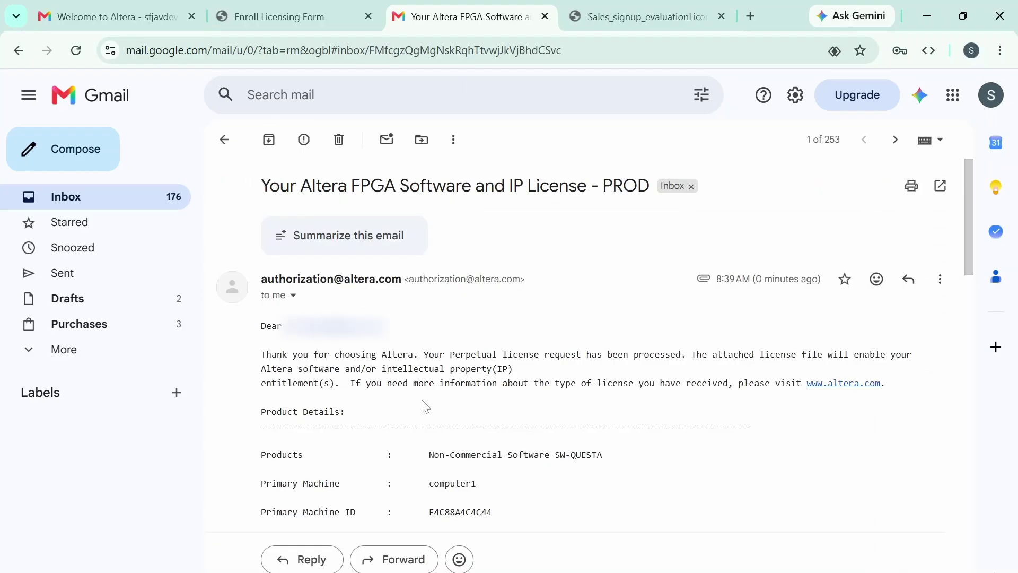
Download the license .dat file attached to the Altera email.
scroll(425, 406, "down", 10)
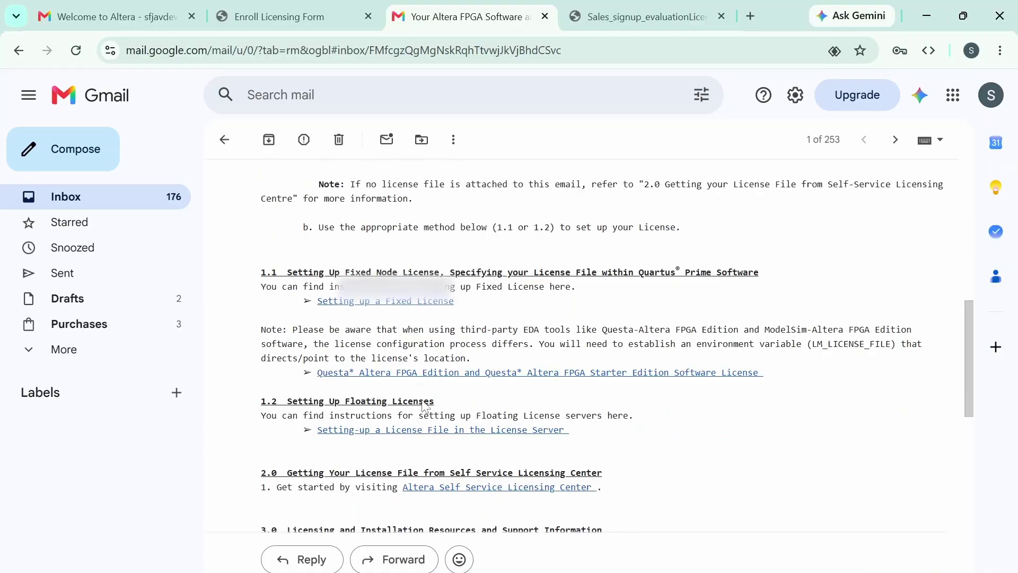
scroll(424, 406, "down", 10)
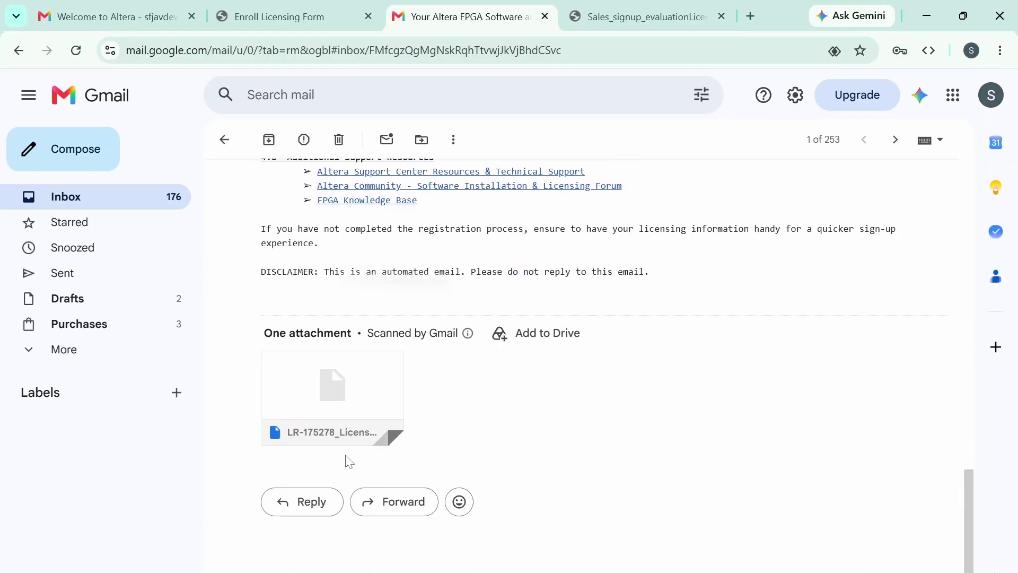
mouse_move(313, 359)
Review the license email's product details and its instructions for installing fixed and Questa licenses.
scroll(614, 419, "up", 15)
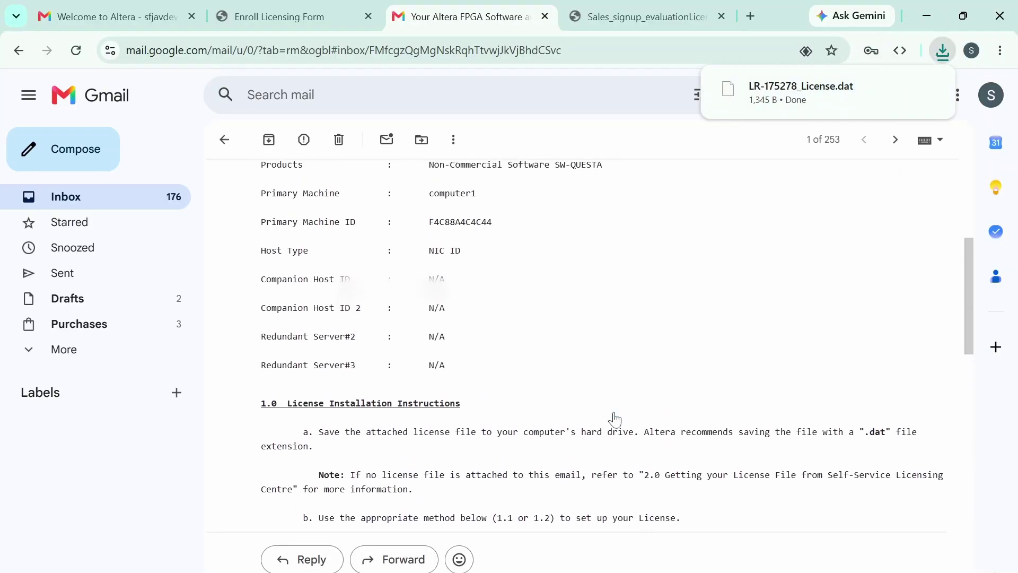
scroll(616, 419, "up", 2)
scroll(616, 419, "down", 2)
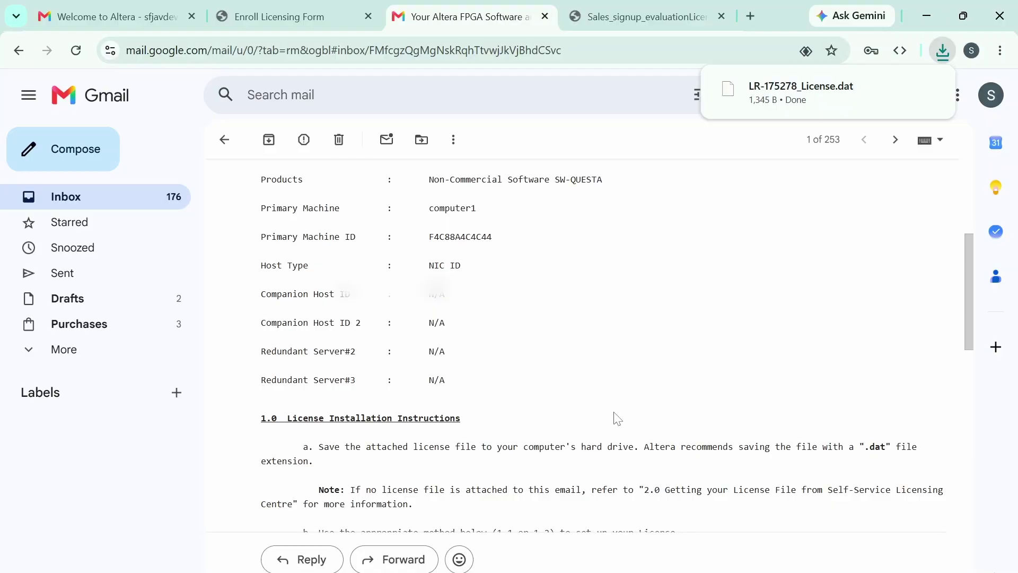
scroll(615, 419, "down", 2)
scroll(684, 479, "up", 8)
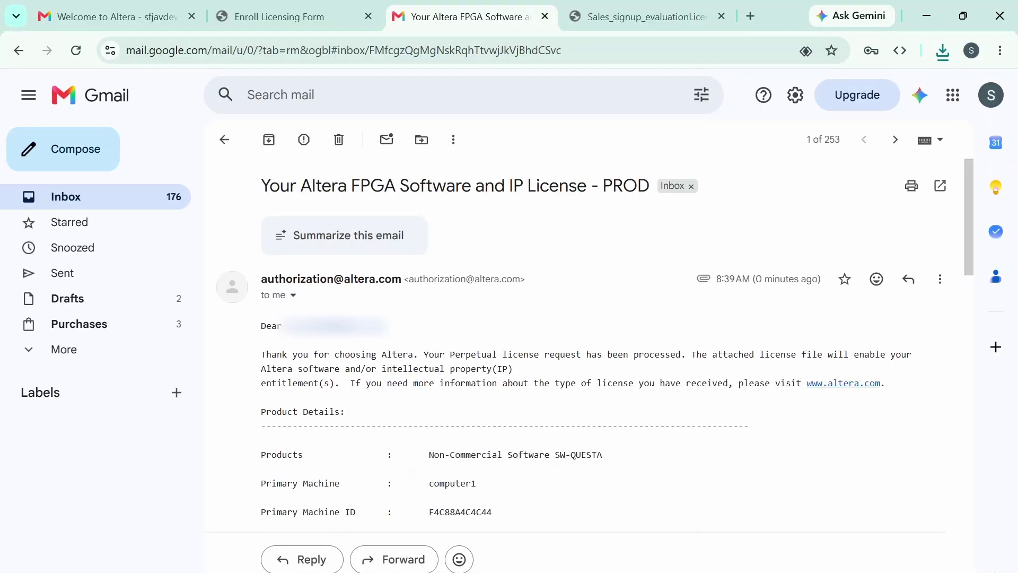
scroll(438, 422, "down", 11)
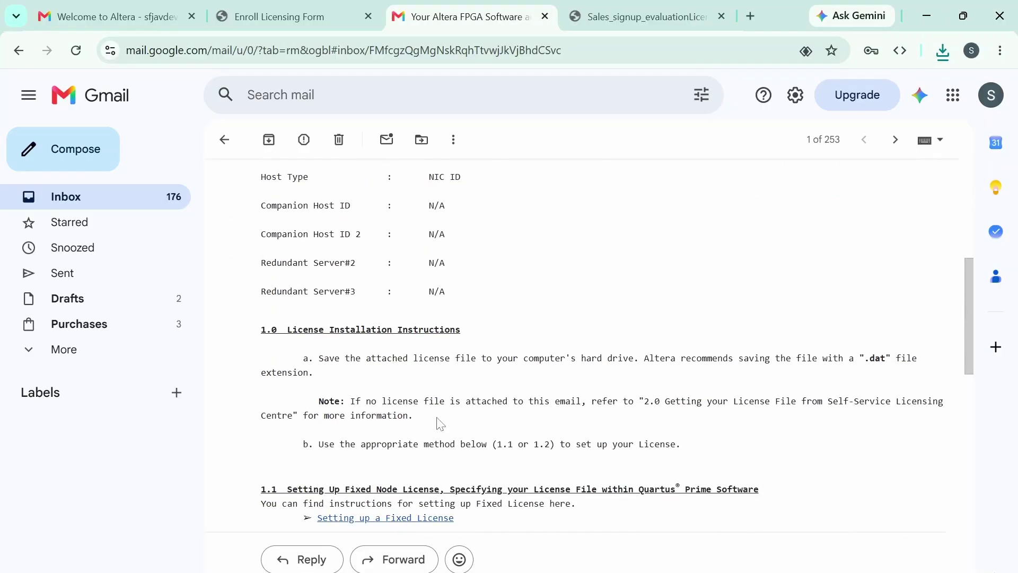
scroll(438, 423, "up", 10)
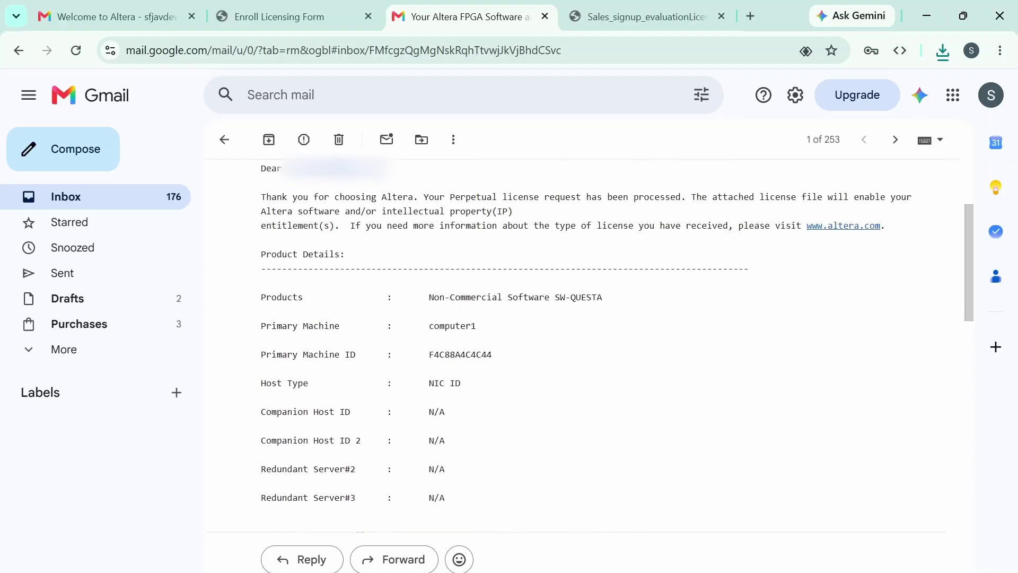
scroll(438, 423, "down", 2)
scroll(439, 423, "down", 6)
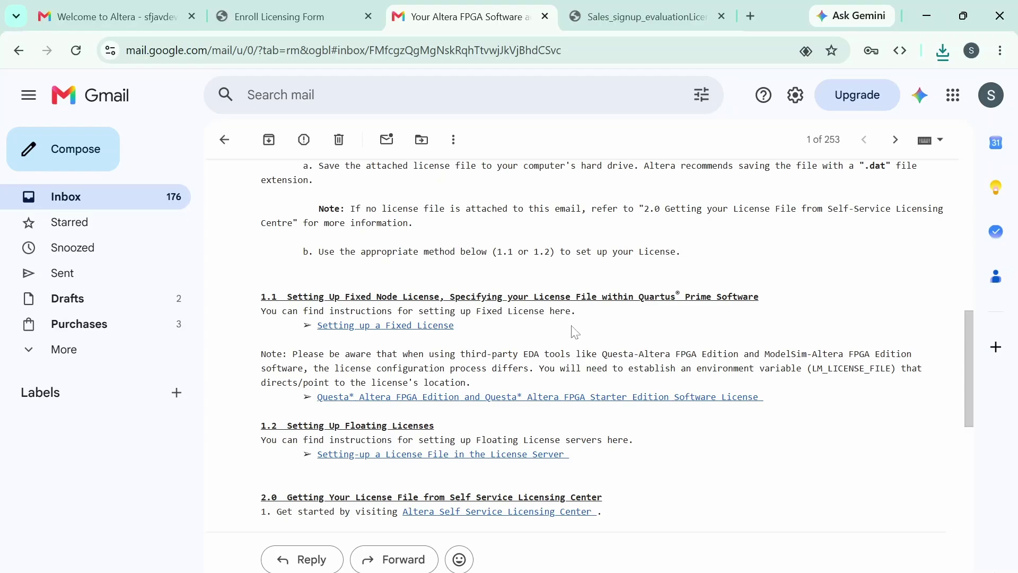
scroll(497, 383, "down", 1)
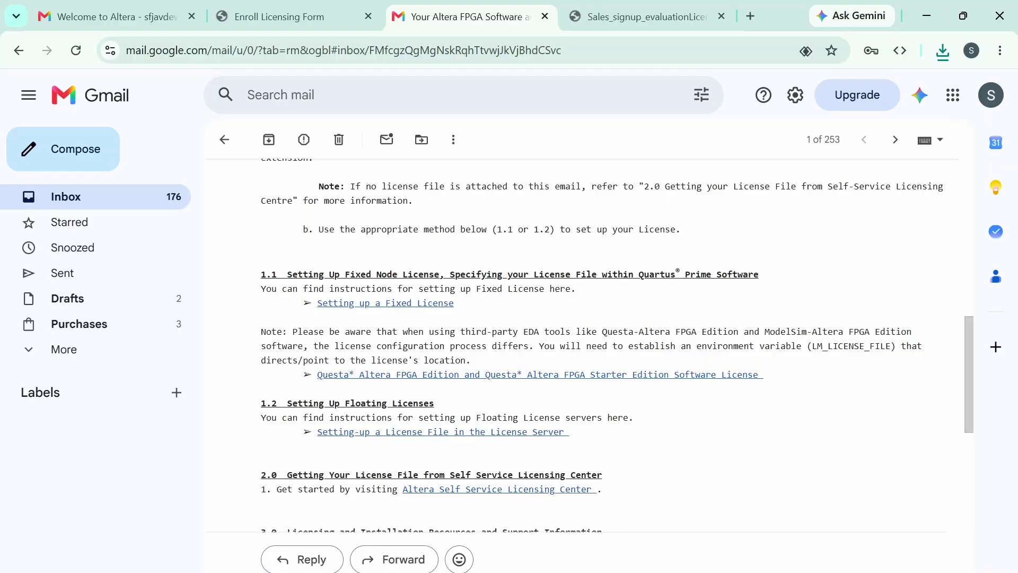
Open the email's linked Questa license documentation and copy the variable name SALT_LICENSE_SERVER from its Windows setup instructions.
left_click(403, 379)
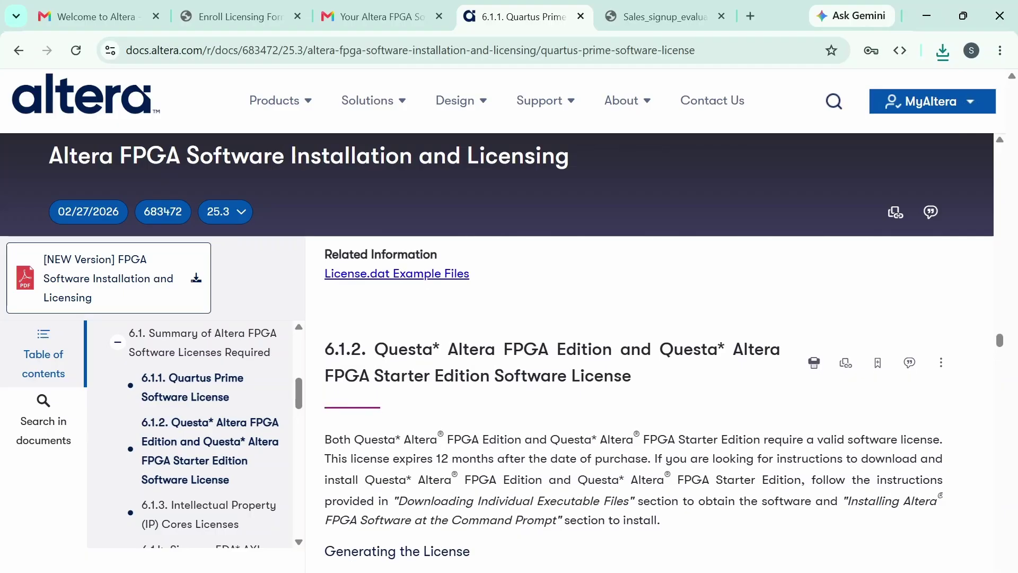
scroll(594, 451, "down", 9)
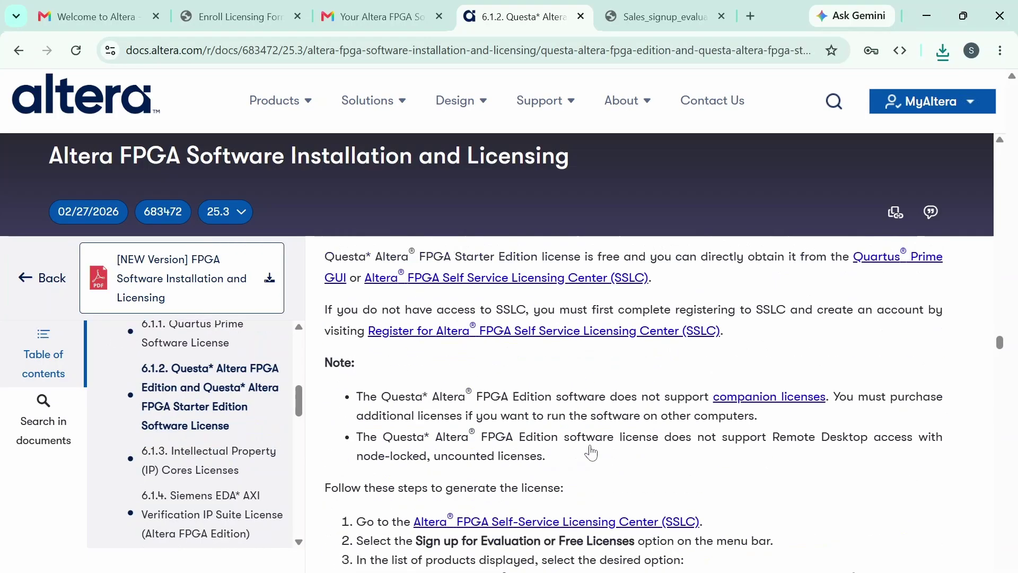
scroll(594, 451, "down", 15)
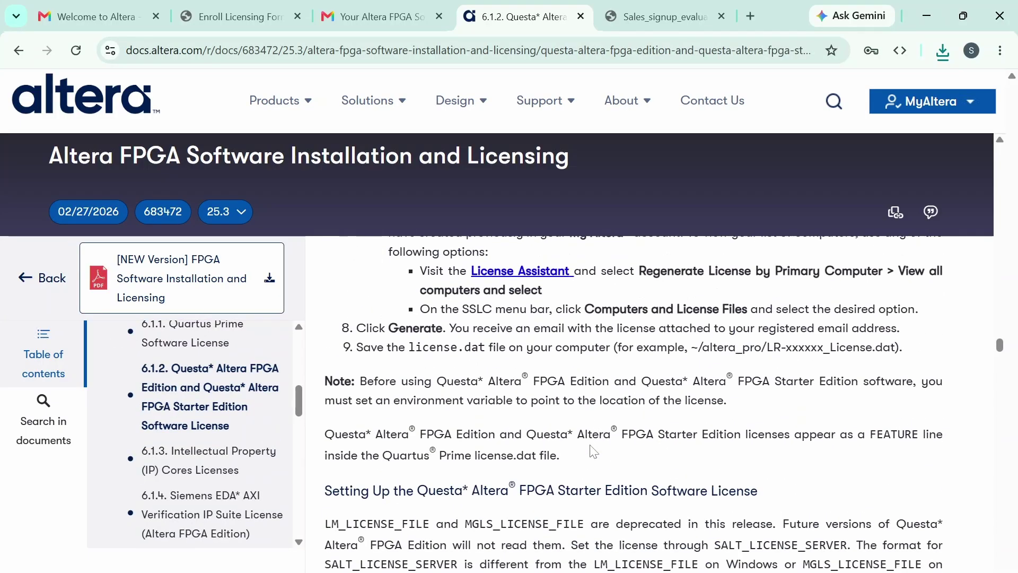
scroll(634, 403, "down", 3)
scroll(634, 403, "up", 1)
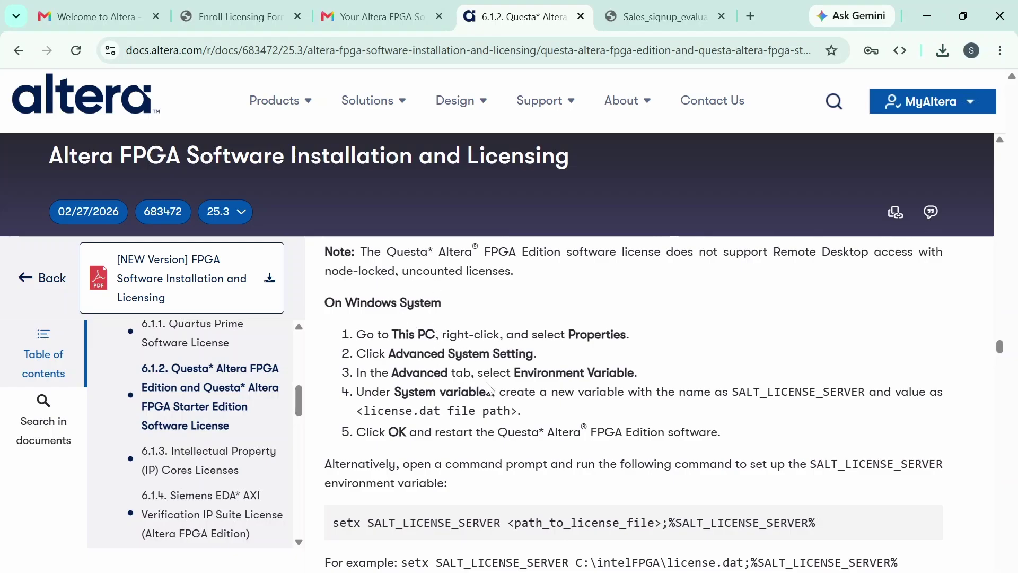
scroll(487, 390, "down", 1)
scroll(684, 371, "up", 1)
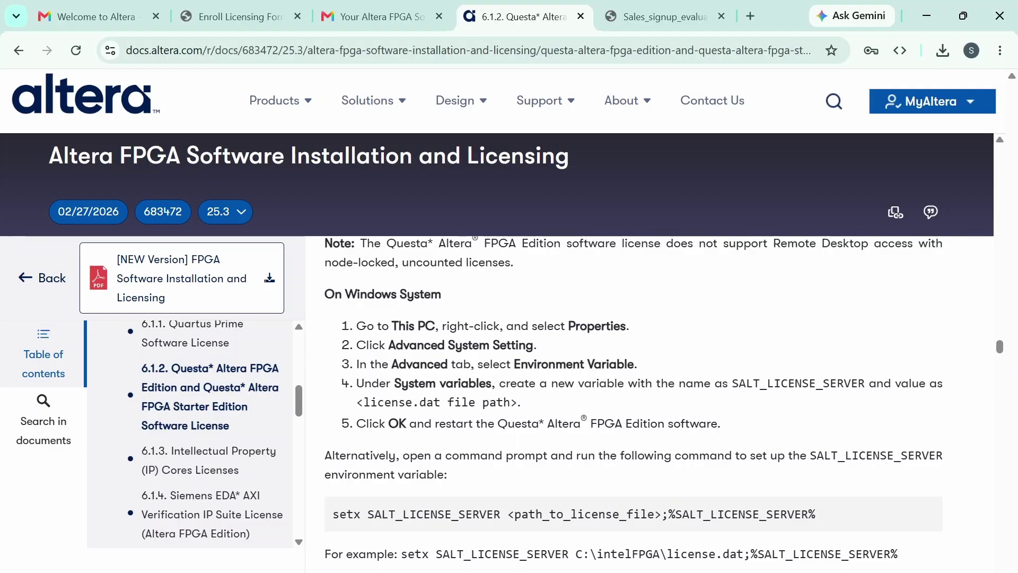
left_click_drag(732, 383, 866, 383)
key("ctrl+c")
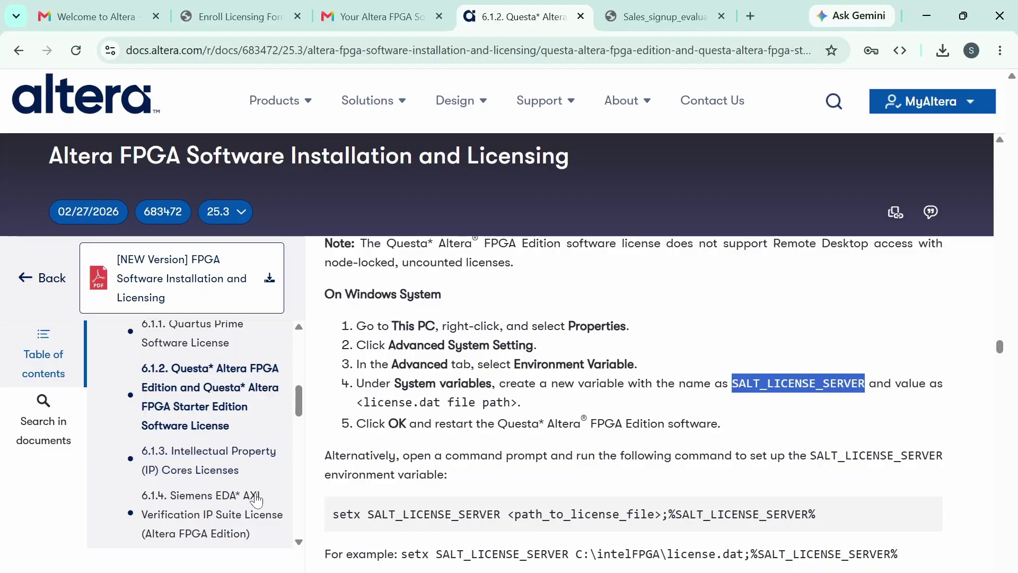
Search Windows for the system environment variables settings and open the Environment Variables dialog.
key("super")
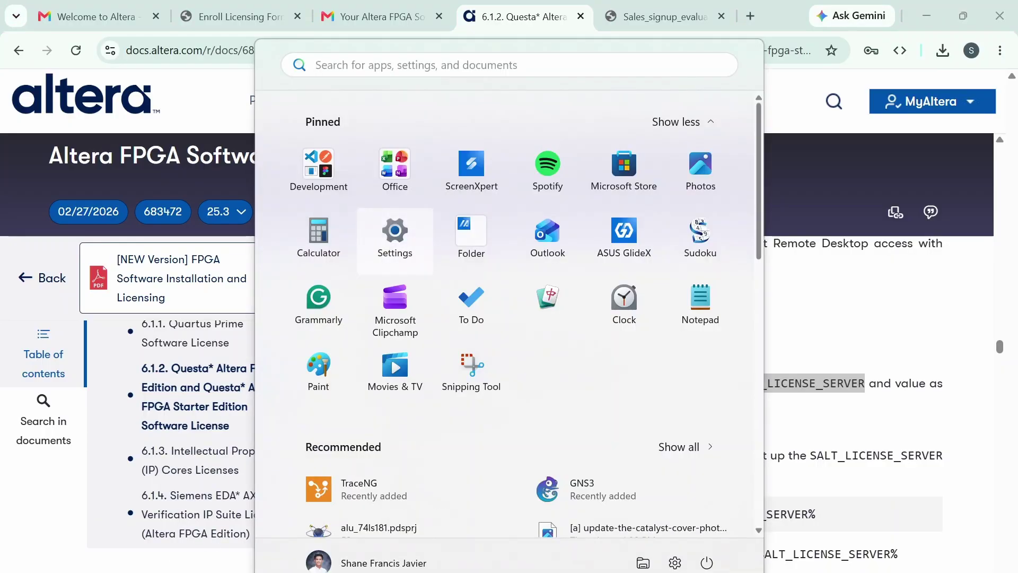
type("envir")
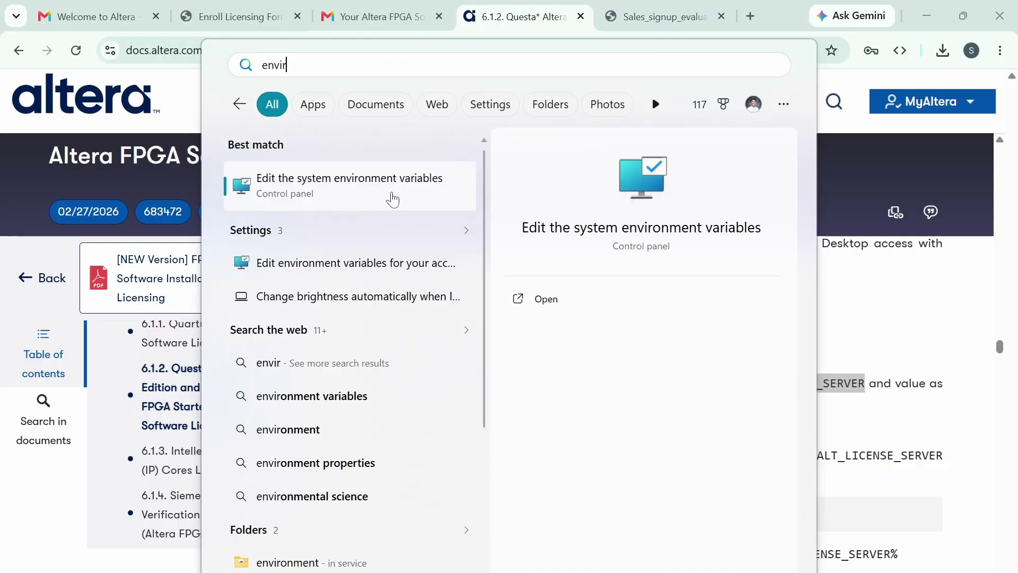
left_click(393, 200)
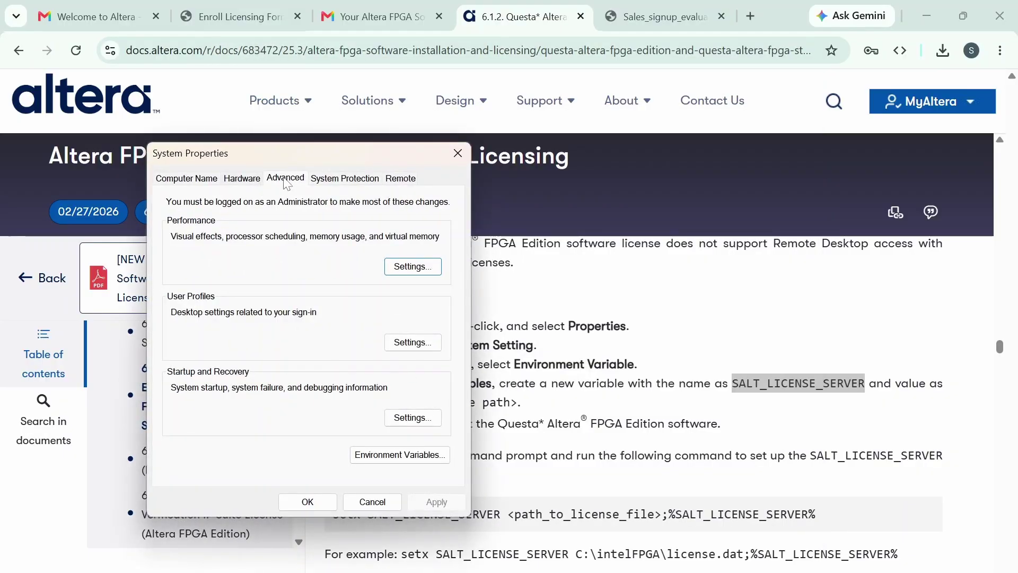
left_click(397, 456)
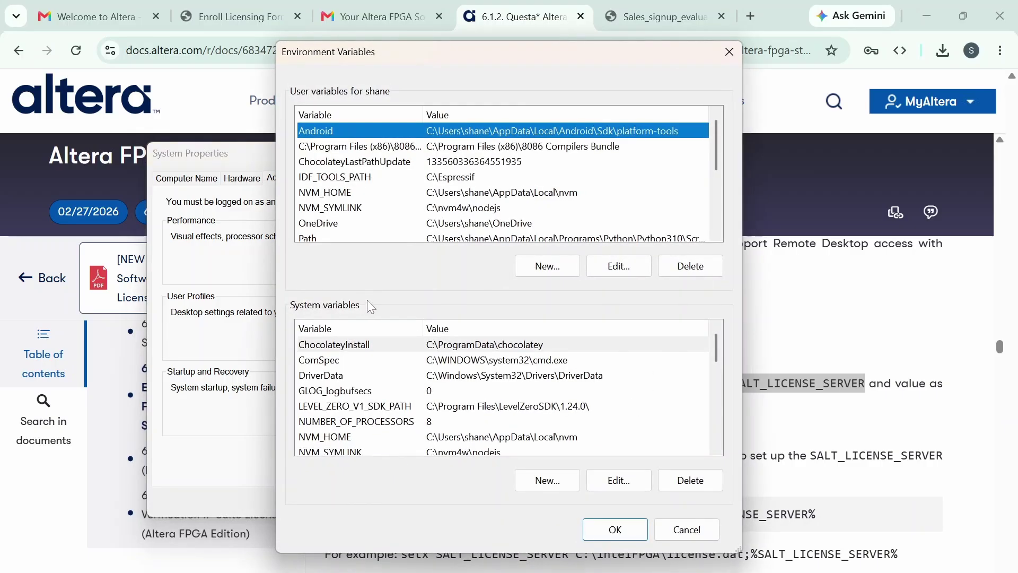
Start a new system variable and name it SALT_LICENSE_SERVER.
scroll(450, 395, "down", 3)
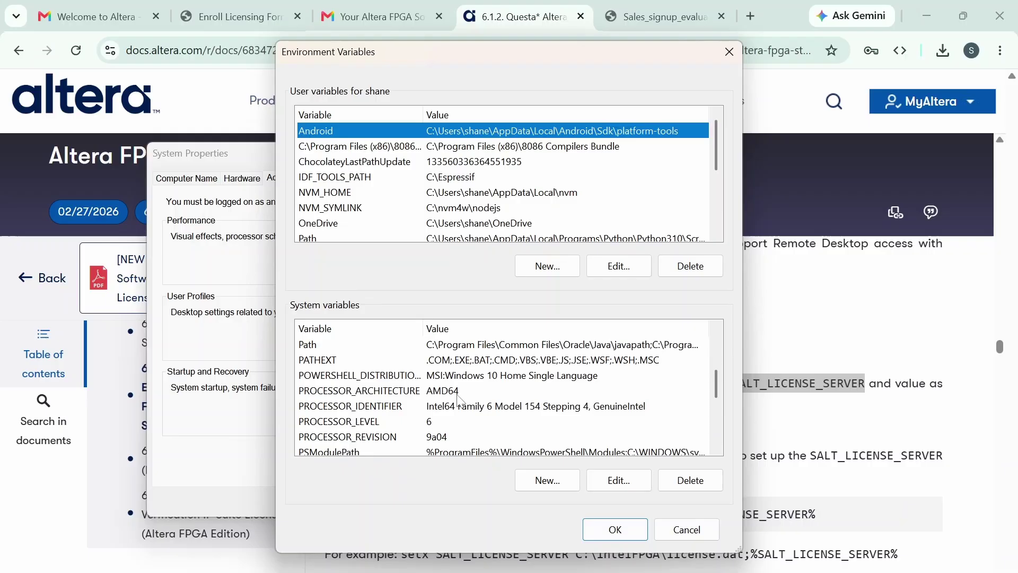
left_click(549, 481)
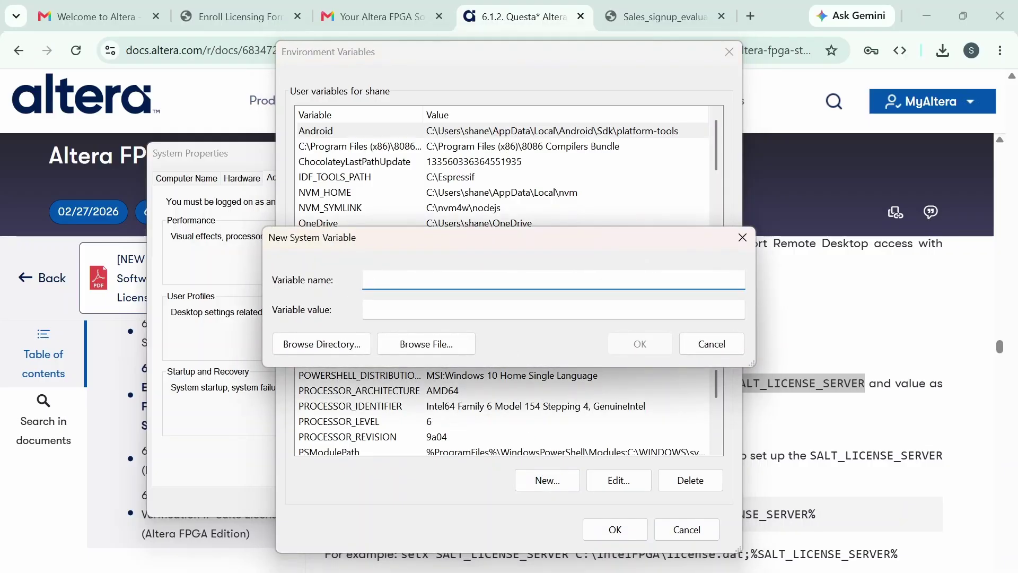
key("ctrl+v")
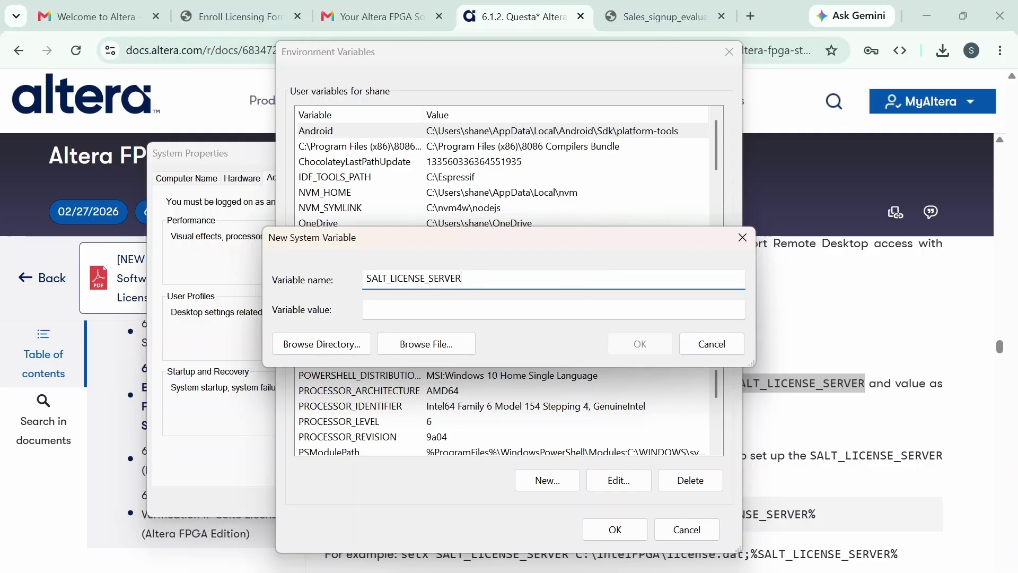
key("Tab")
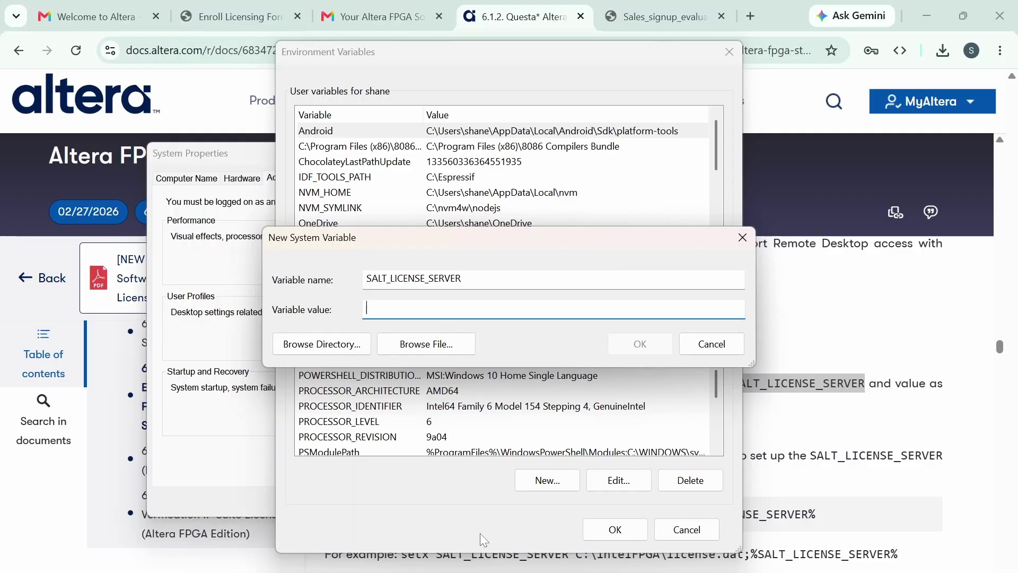
Switch to File Explorer and copy the full path of the license .dat file in the Downloads folder.
key("super+e")
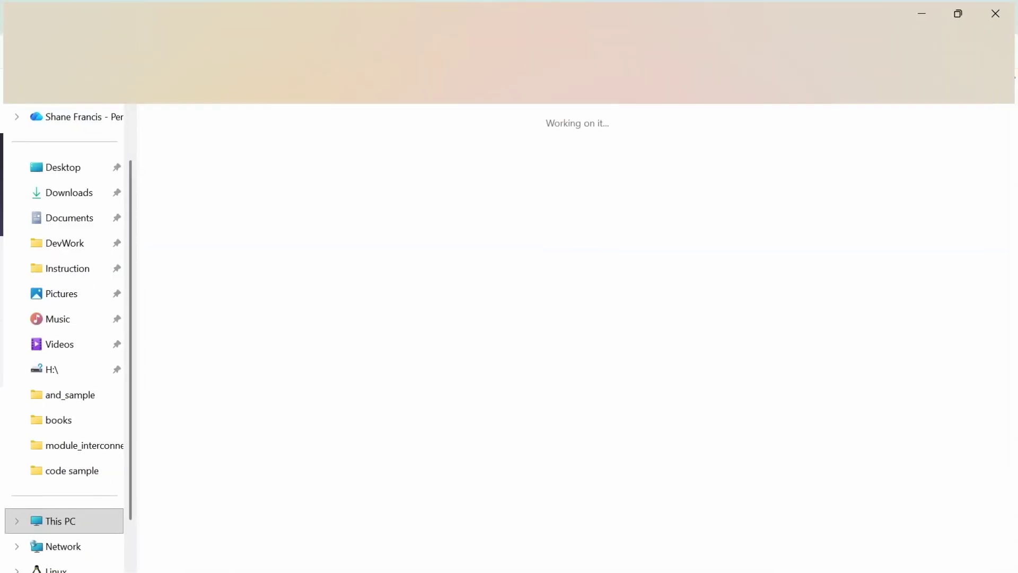
left_click(76, 203)
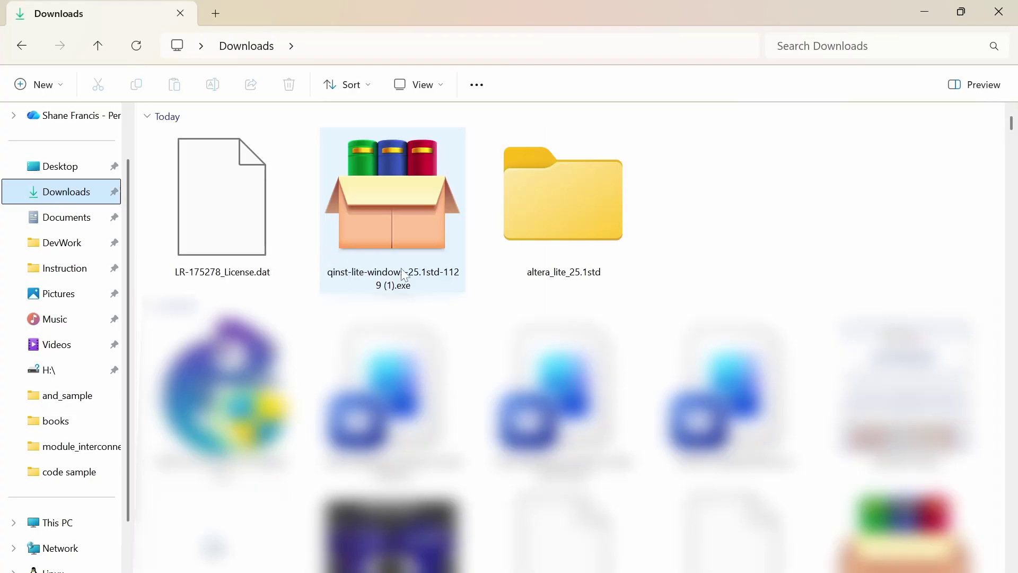
left_click(214, 213)
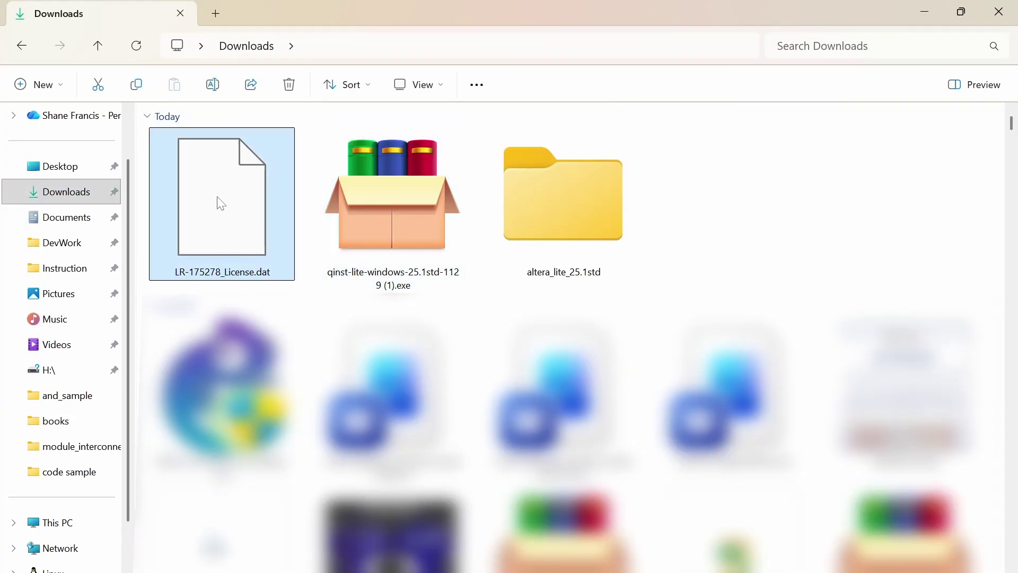
right_click(220, 203)
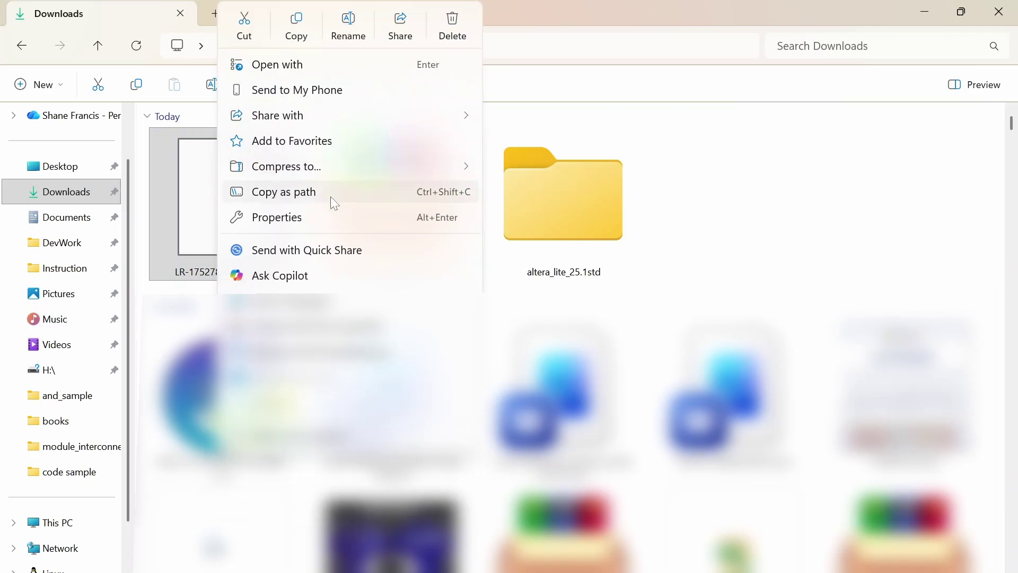
left_click(311, 192)
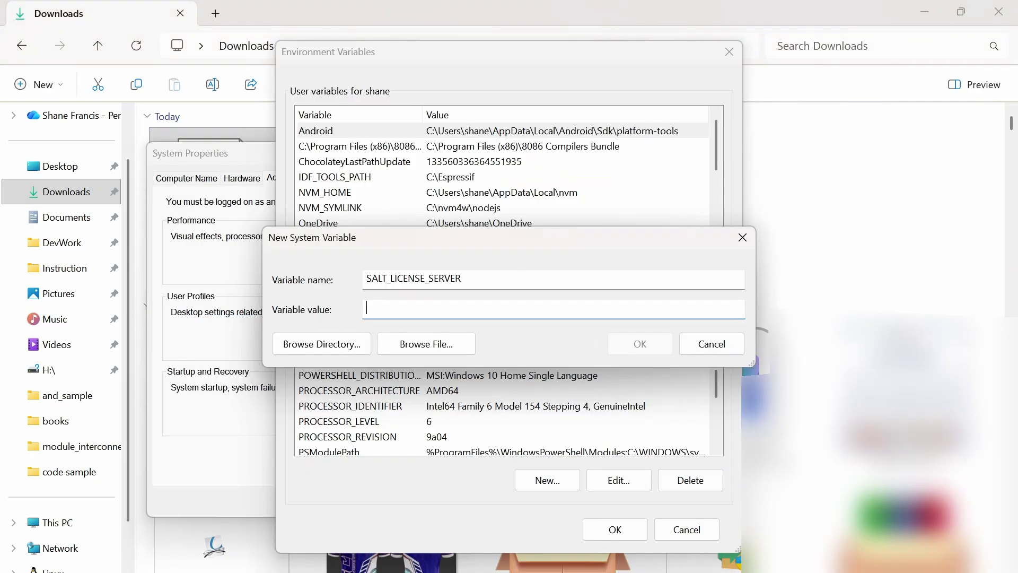
Fill the variable's value with the copied license file path, cancel the new variable, and close the system settings and Downloads windows.
key("Tab")
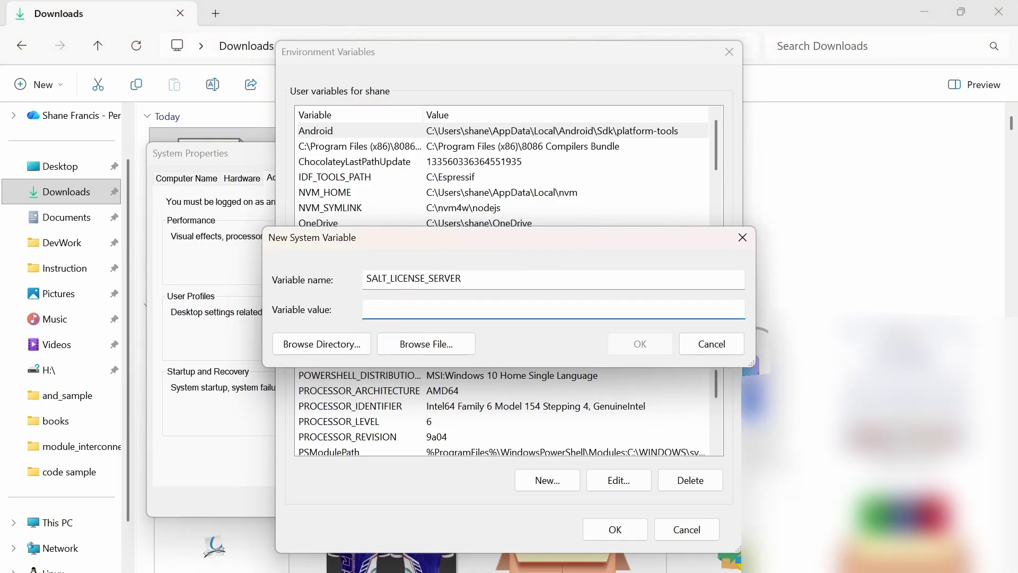
key("ctrl+v")
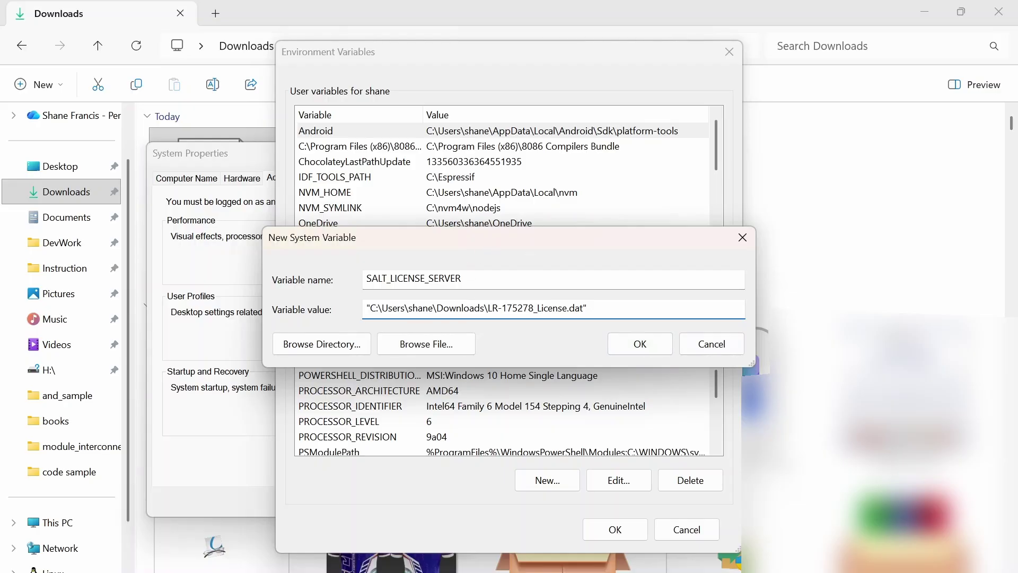
left_click(704, 343)
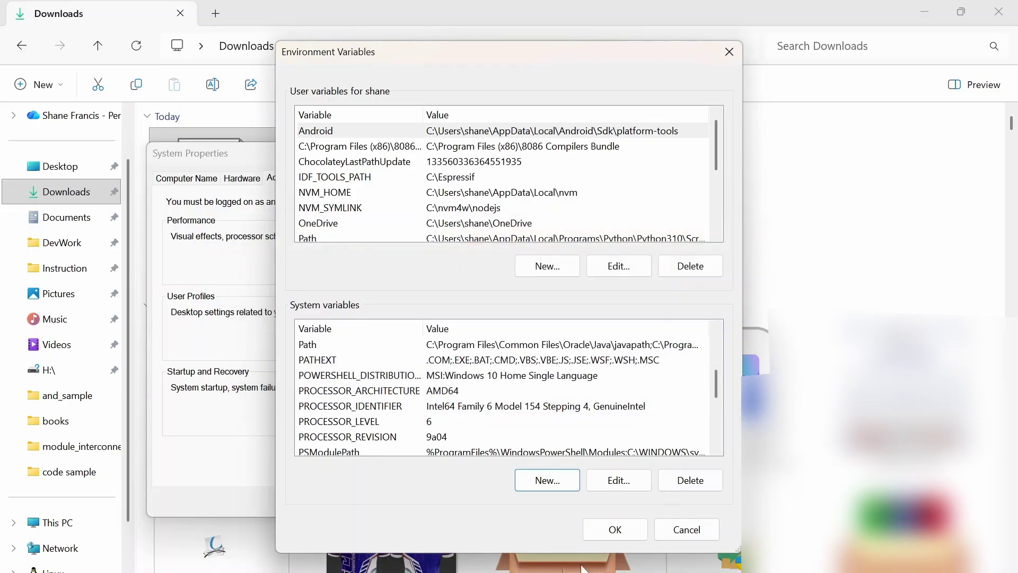
left_click(620, 531)
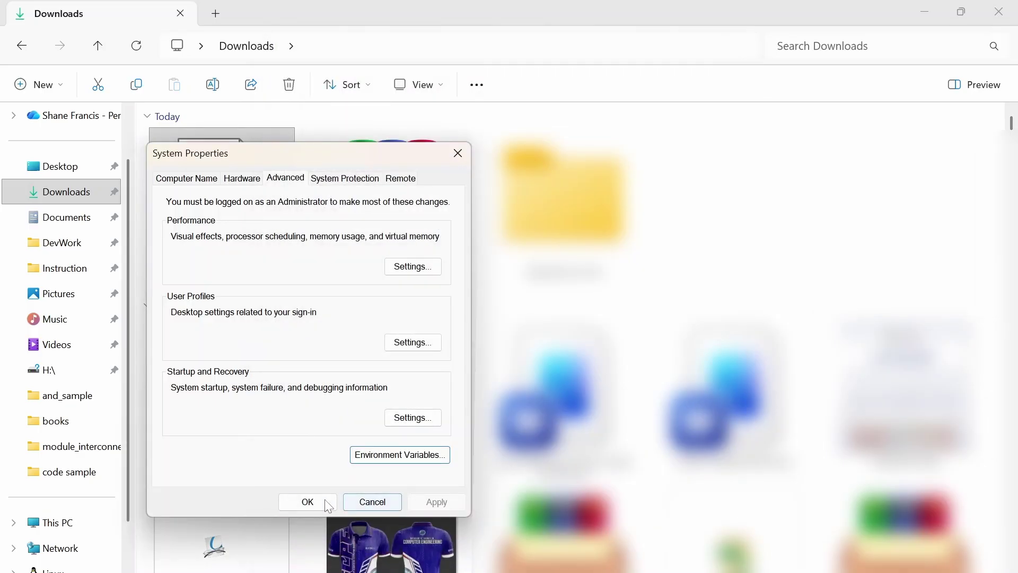
left_click(295, 504)
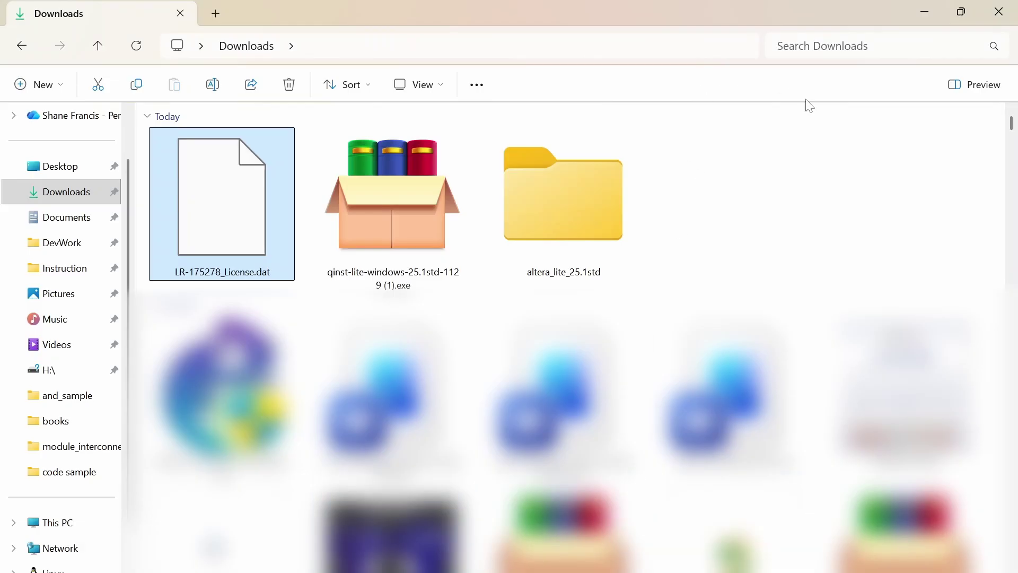
left_click(925, 12)
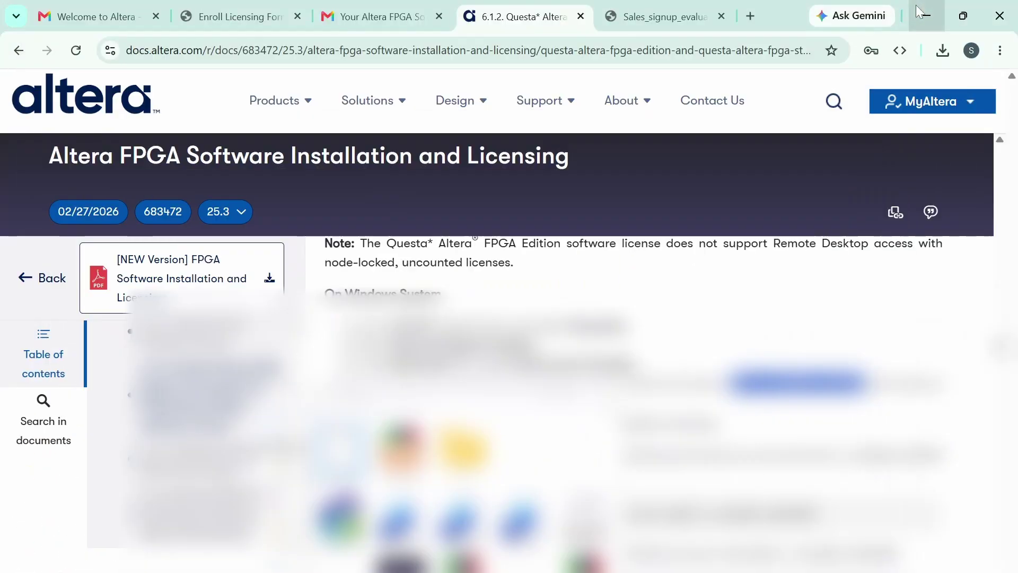
Search Windows for quartus and launch Quartus (Quartus Prime 25.1std).
key("super")
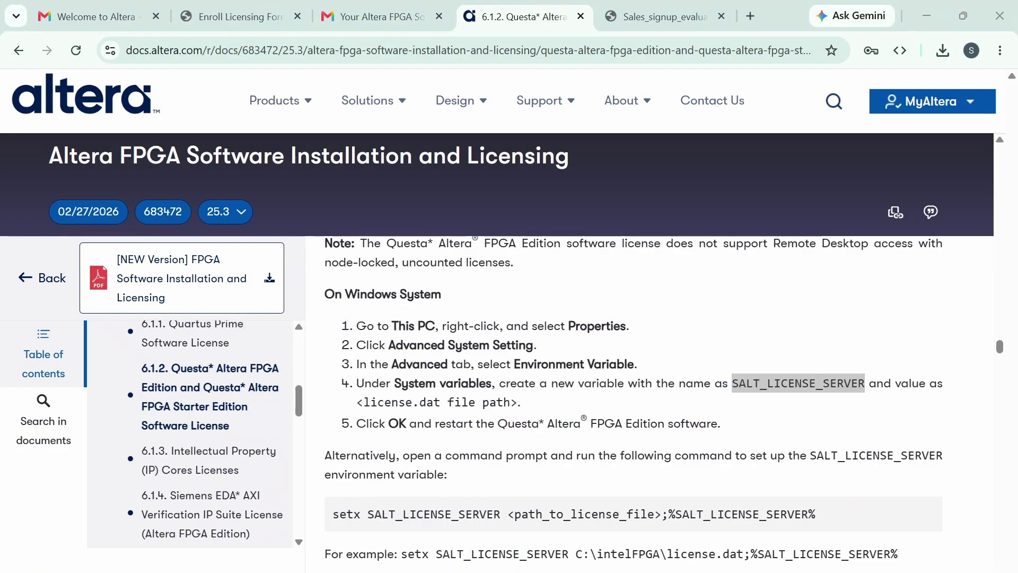
left_click(319, 168)
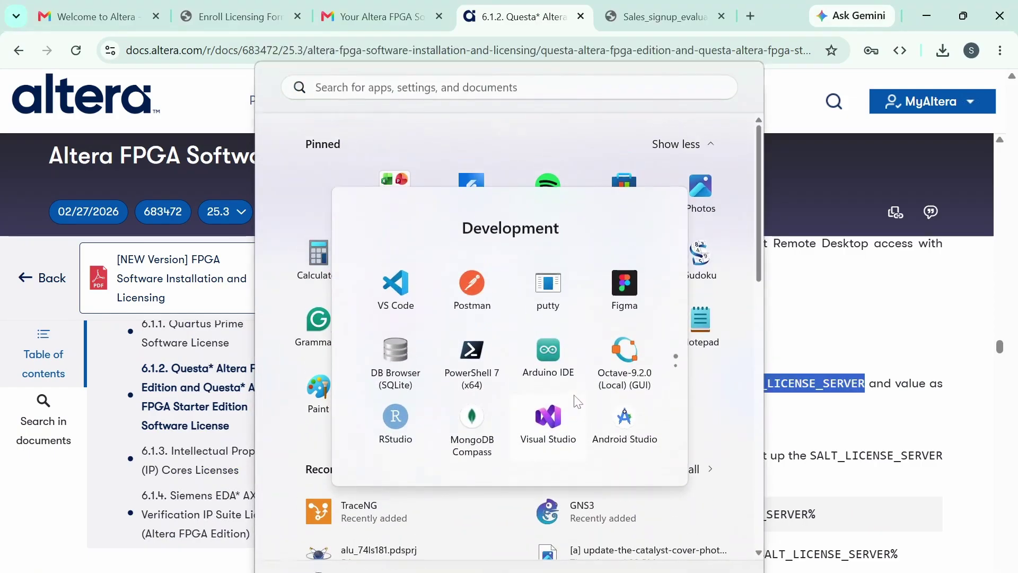
key("super")
key("super")
type("quartus")
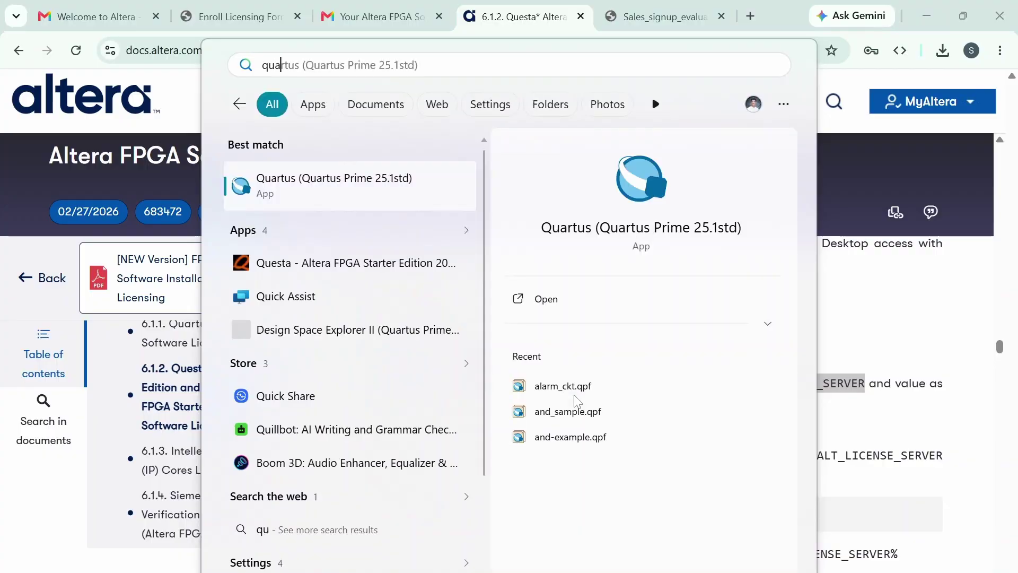
left_click(368, 199)
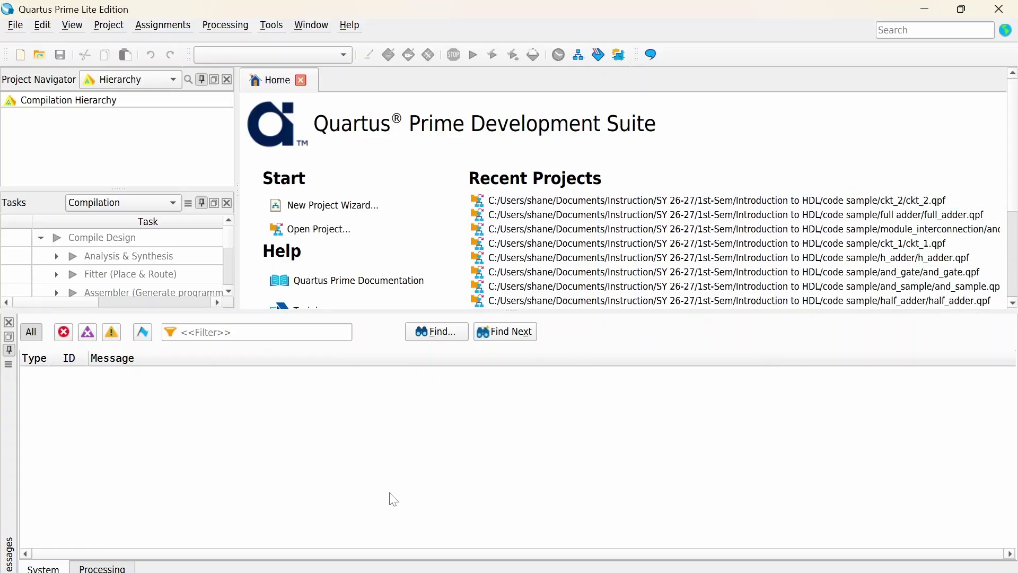
Search Windows for questa, launch Questa - Altera FPGA Starter Edition 2025.2, and maximize its window after dismissing the welcome information.
key("super")
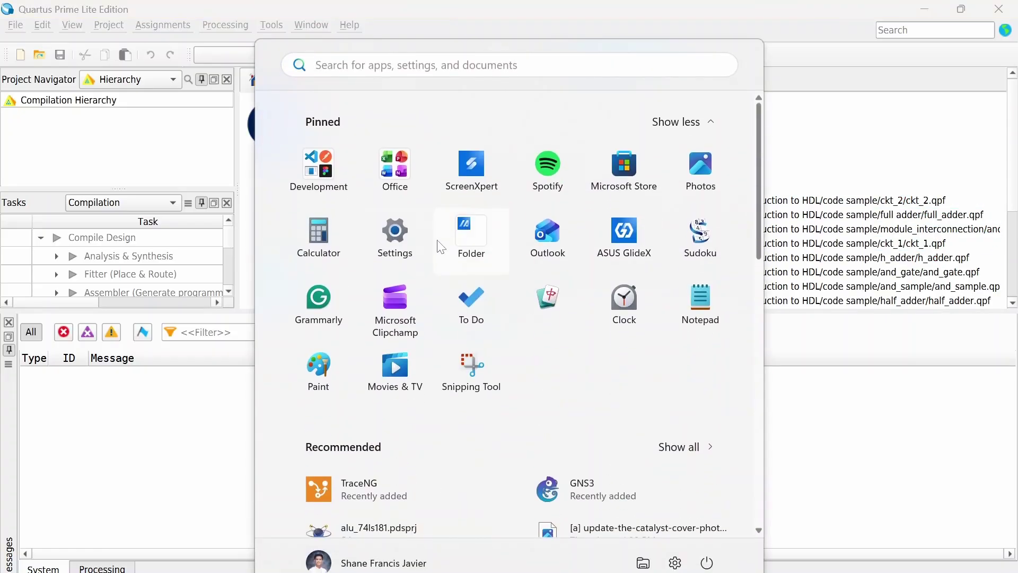
type("q")
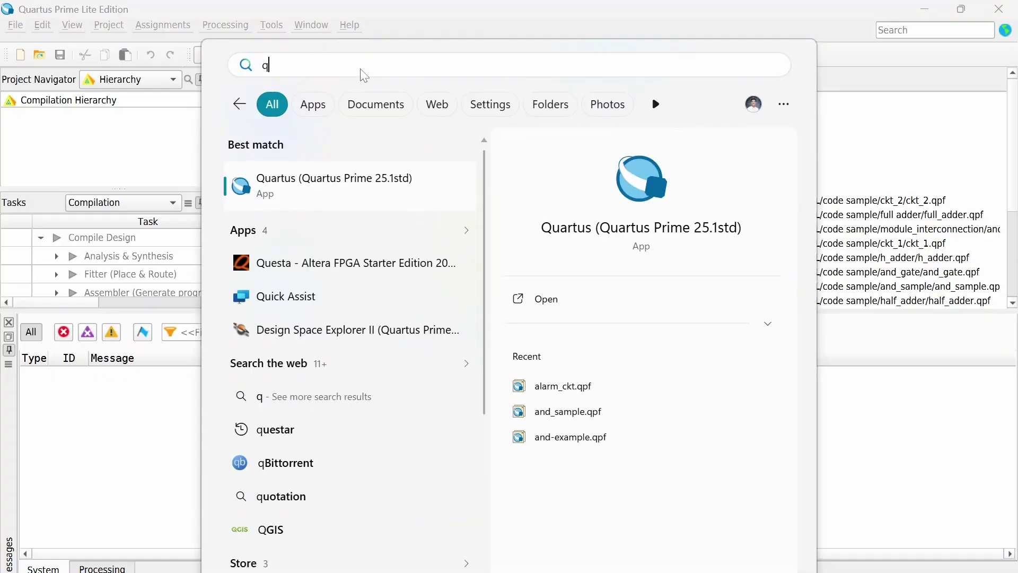
type("uesta")
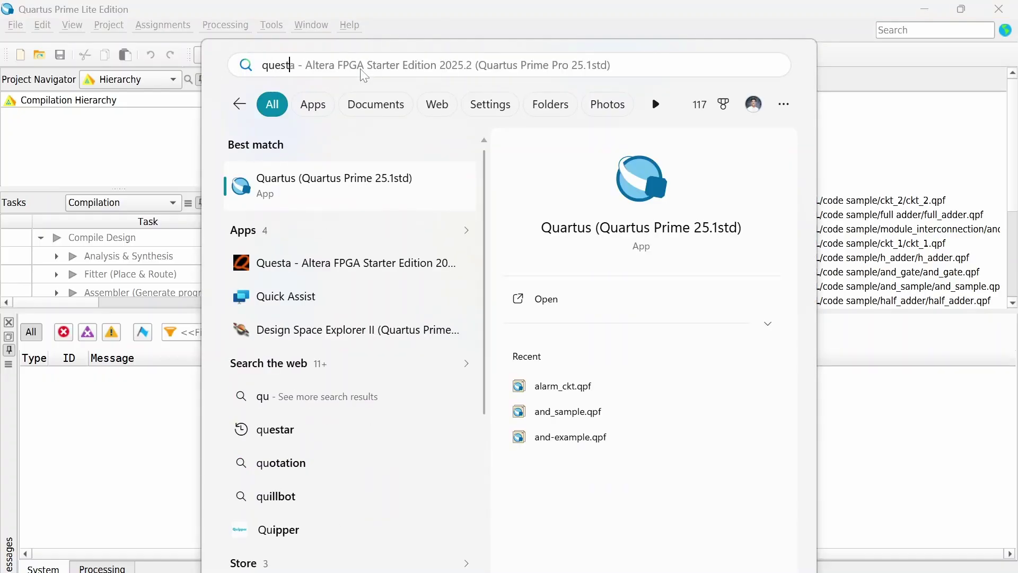
left_click(288, 187)
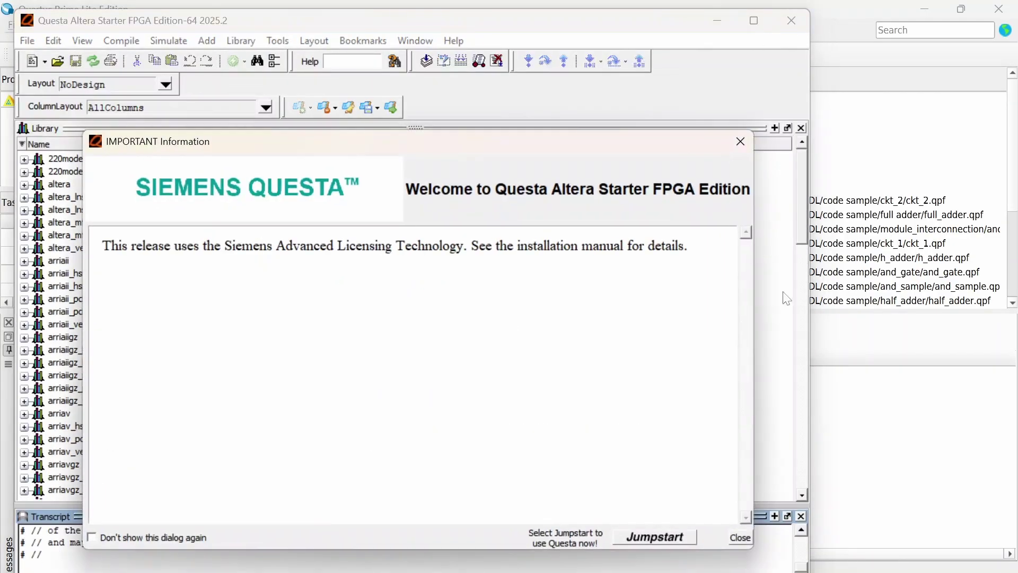
left_click(740, 537)
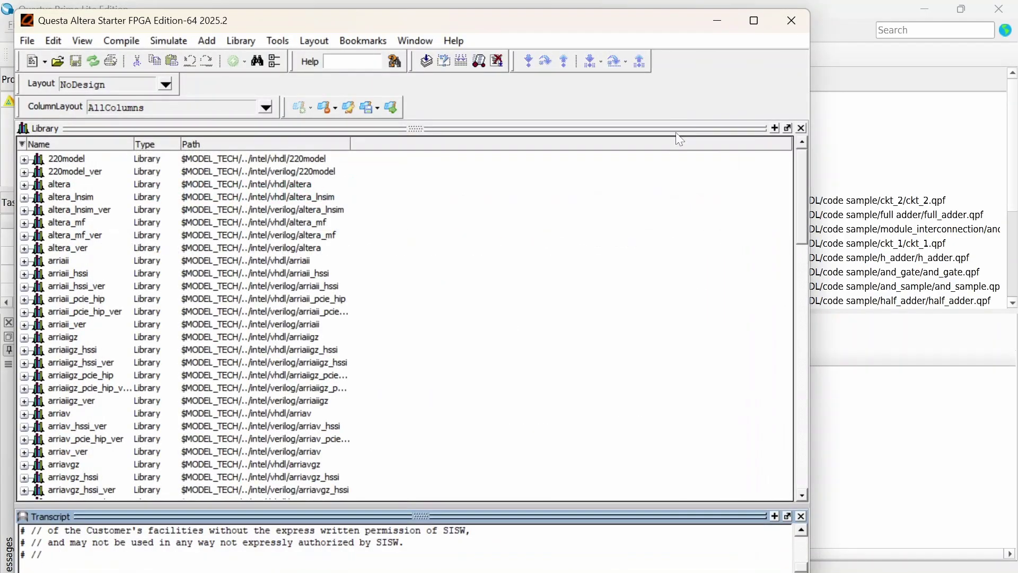
left_click(754, 20)
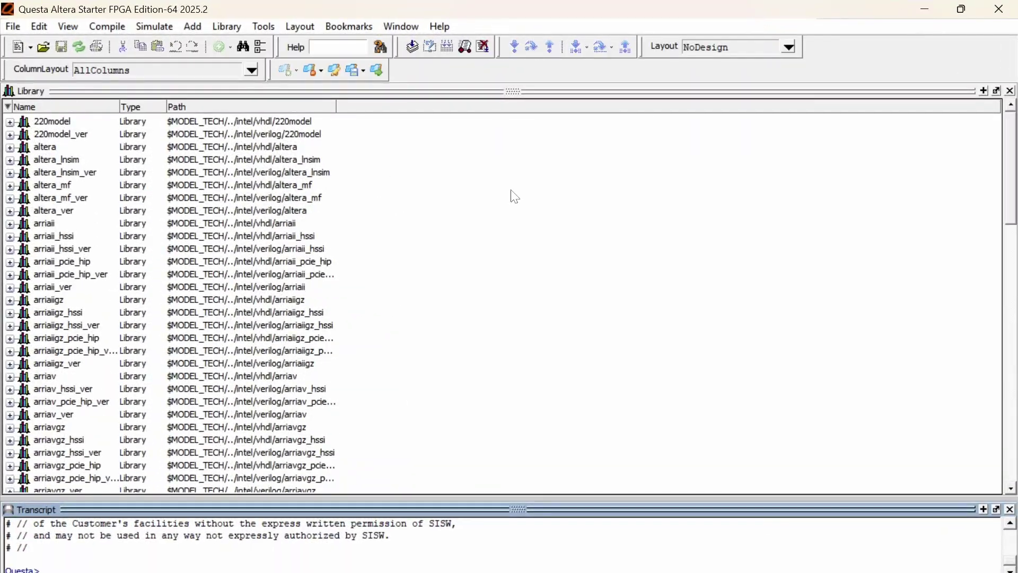